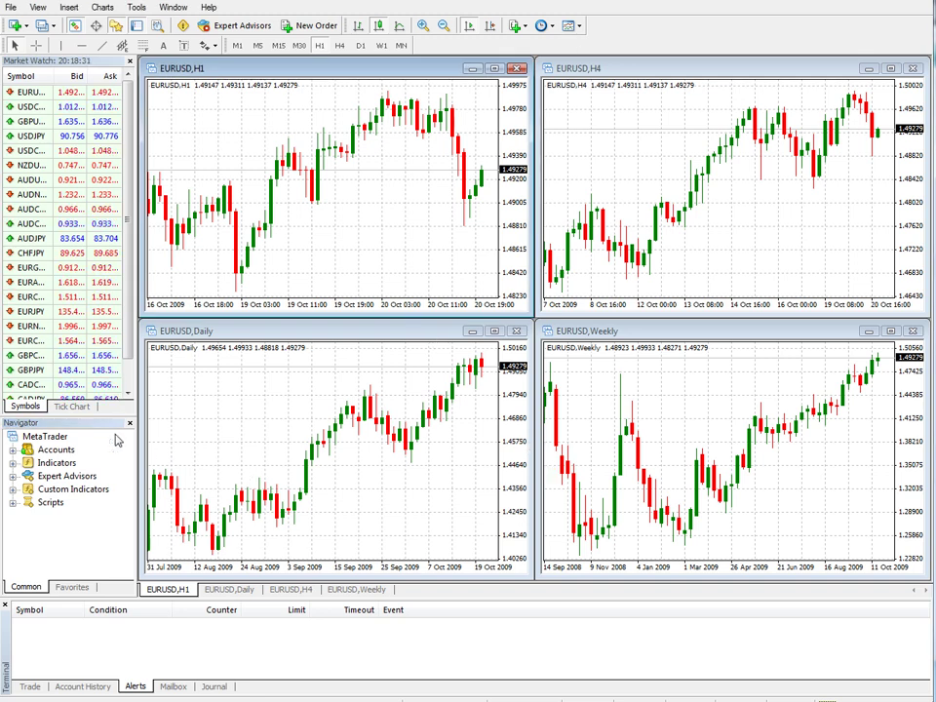
- Browse the Navigator's Indicators and Expert Advisors lists, then exit MetaTrader 4 via File > Exit
left_click(13, 463)
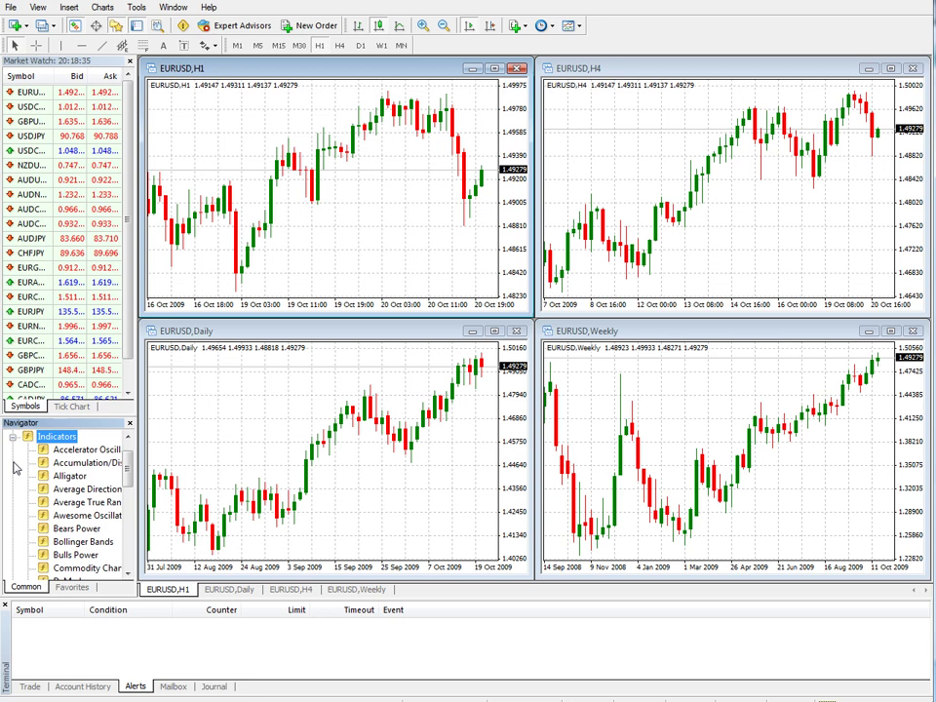
scroll(126, 471, "down", 5)
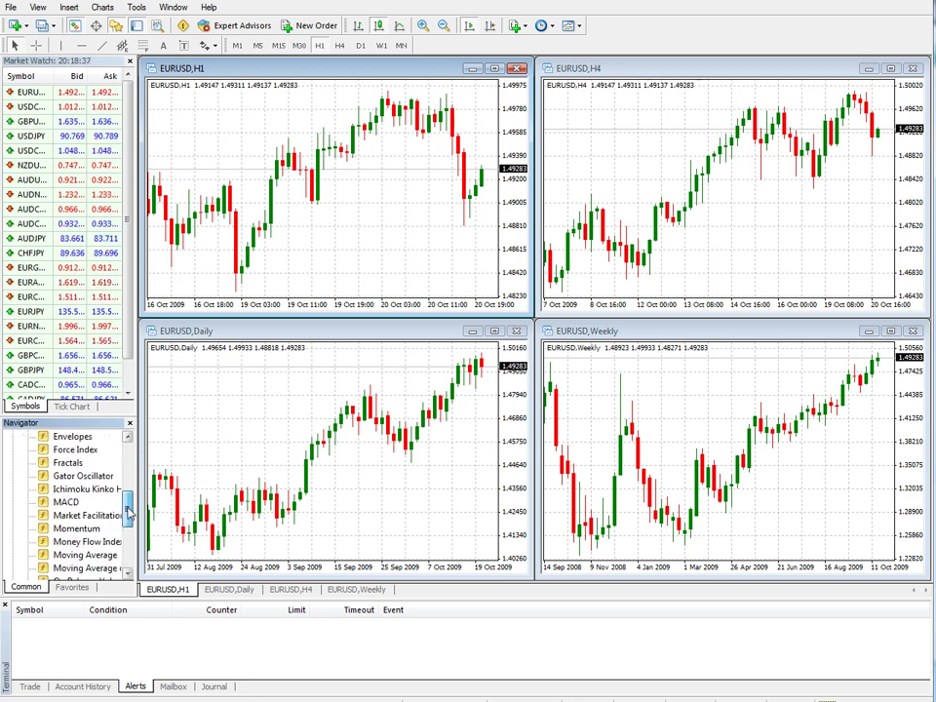
scroll(68, 487, "up", 10)
left_click(12, 463)
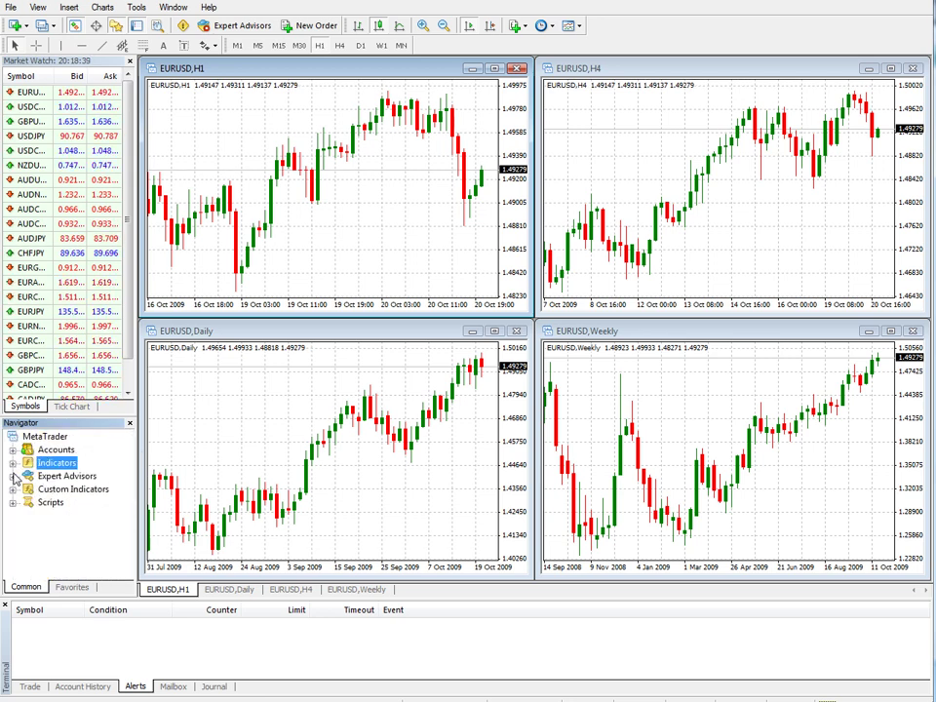
left_click(12, 475)
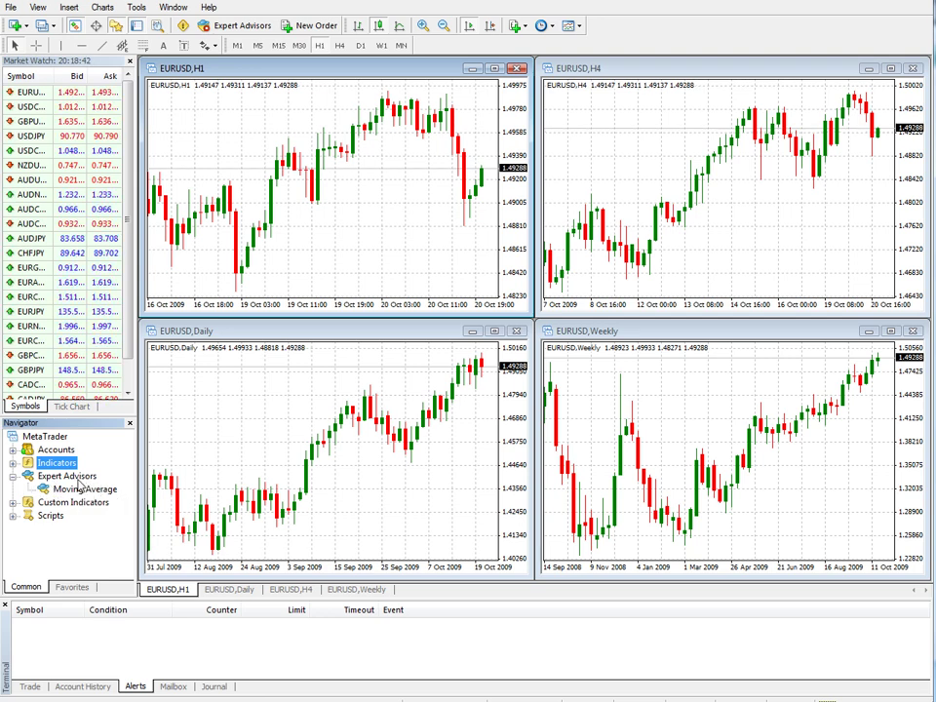
left_click(12, 475)
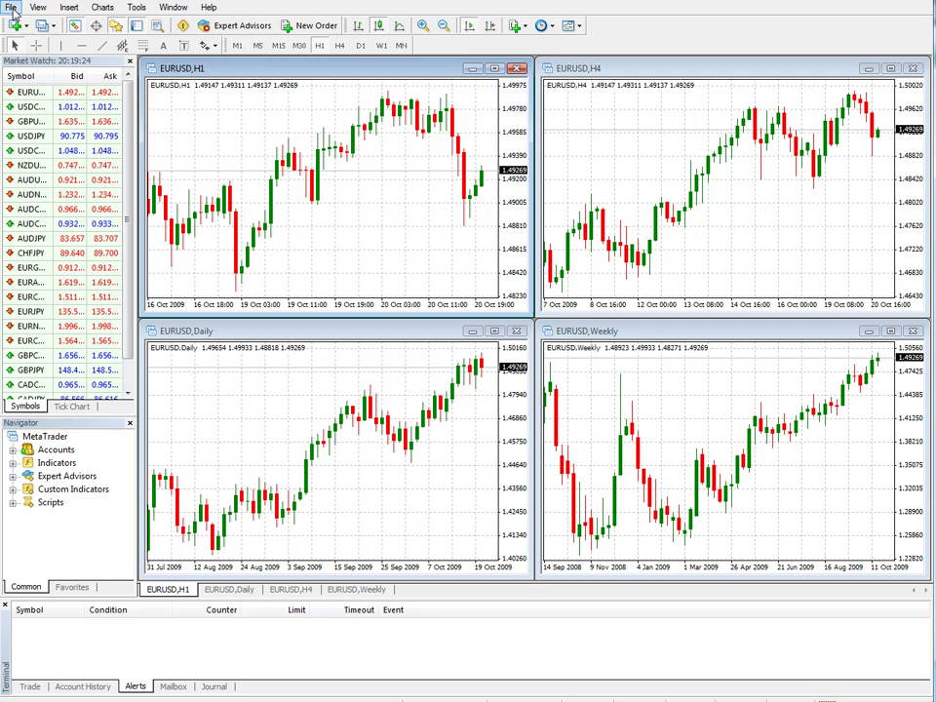
left_click(9, 7)
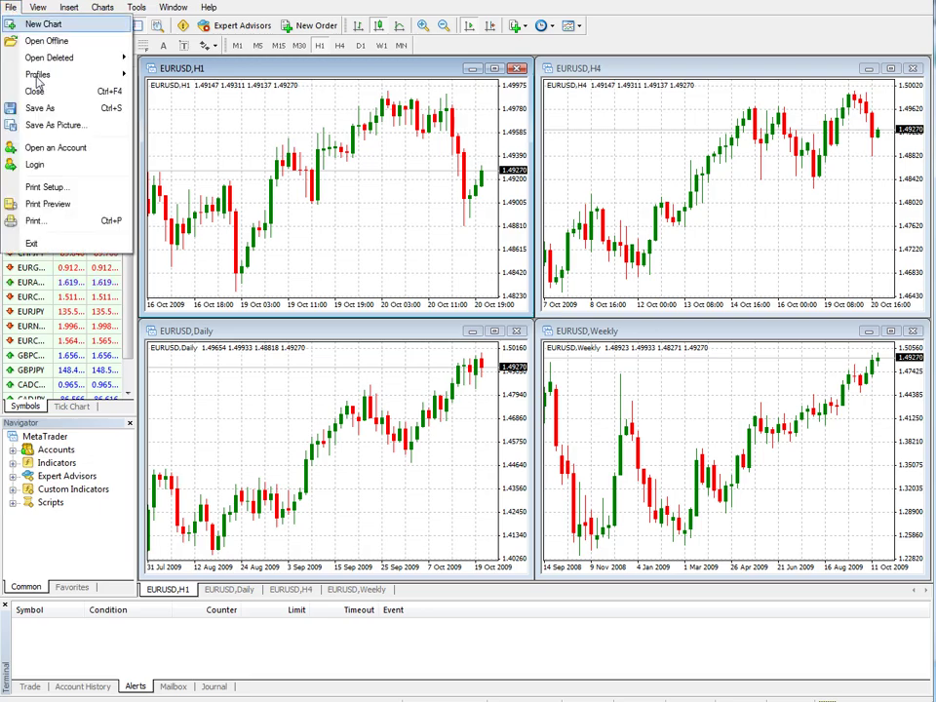
left_click(69, 244)
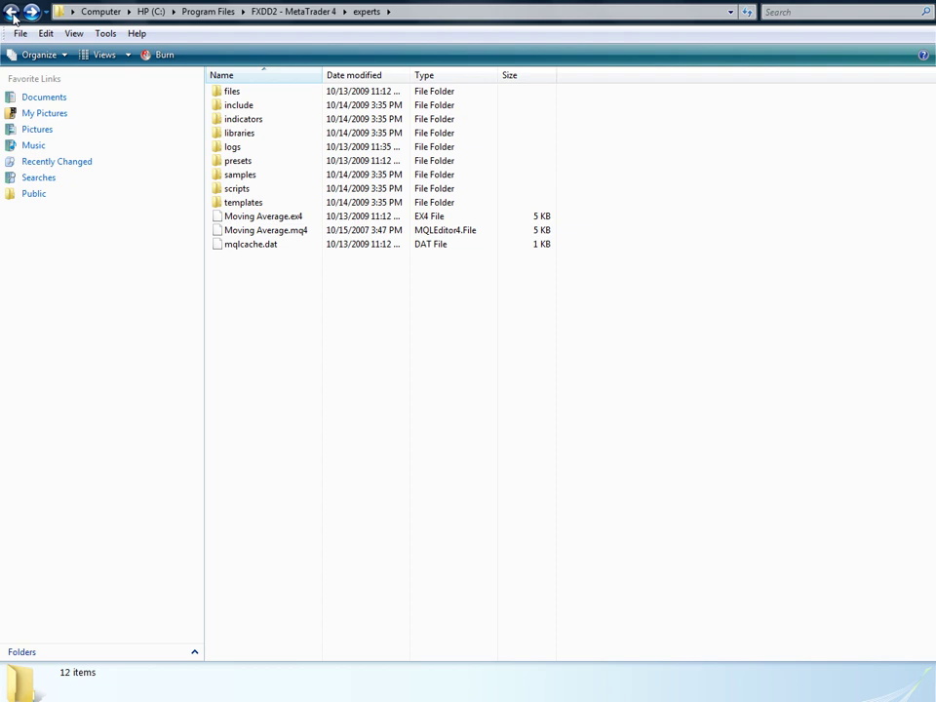
left_click(12, 11)
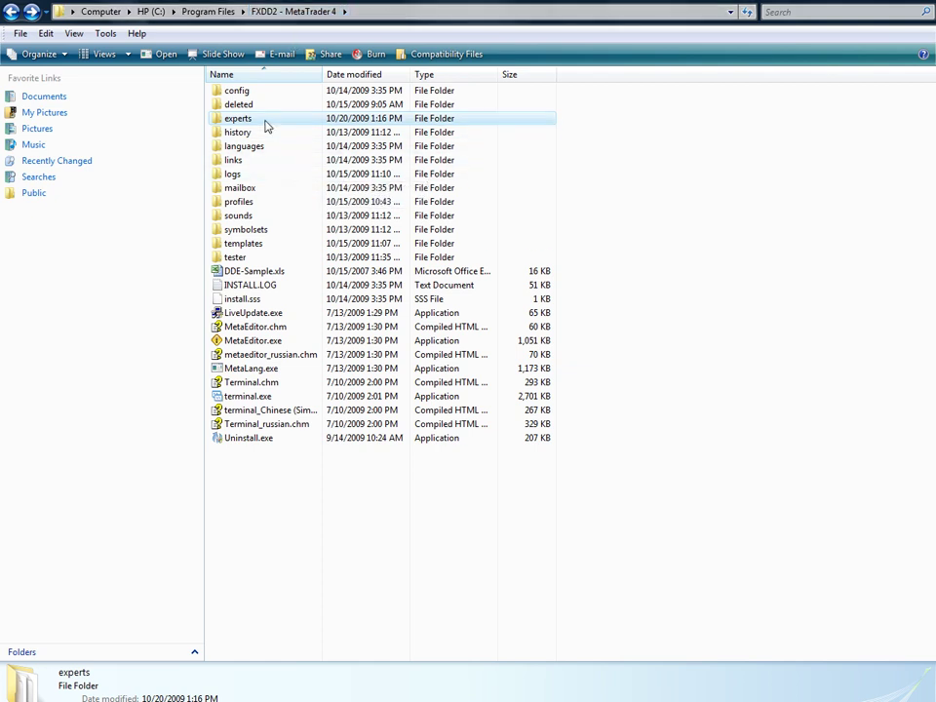
mouse_move(237, 118)
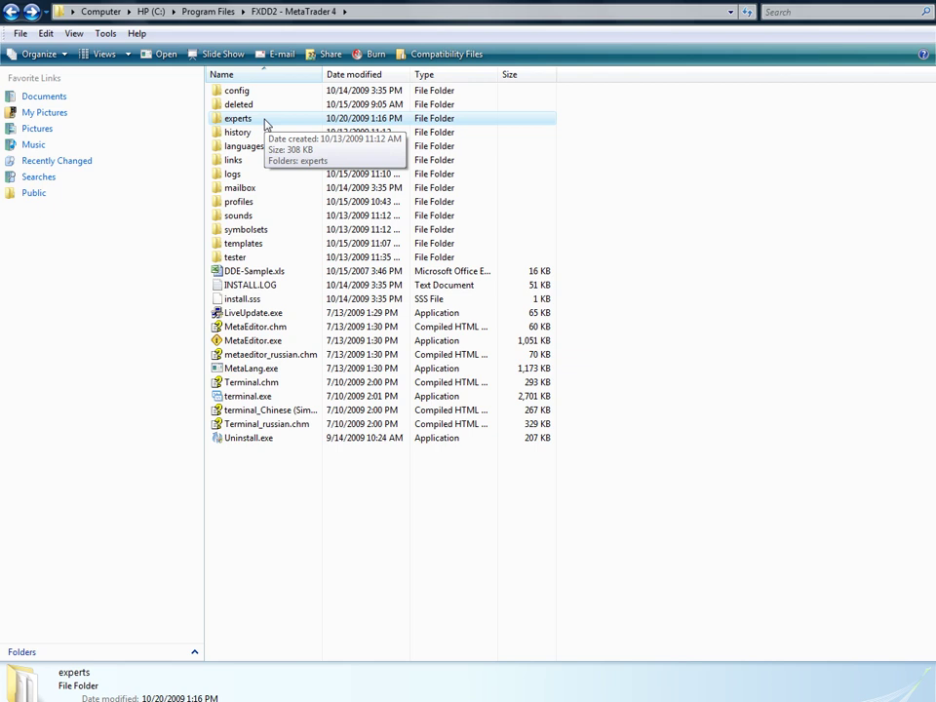
double_click(264, 123)
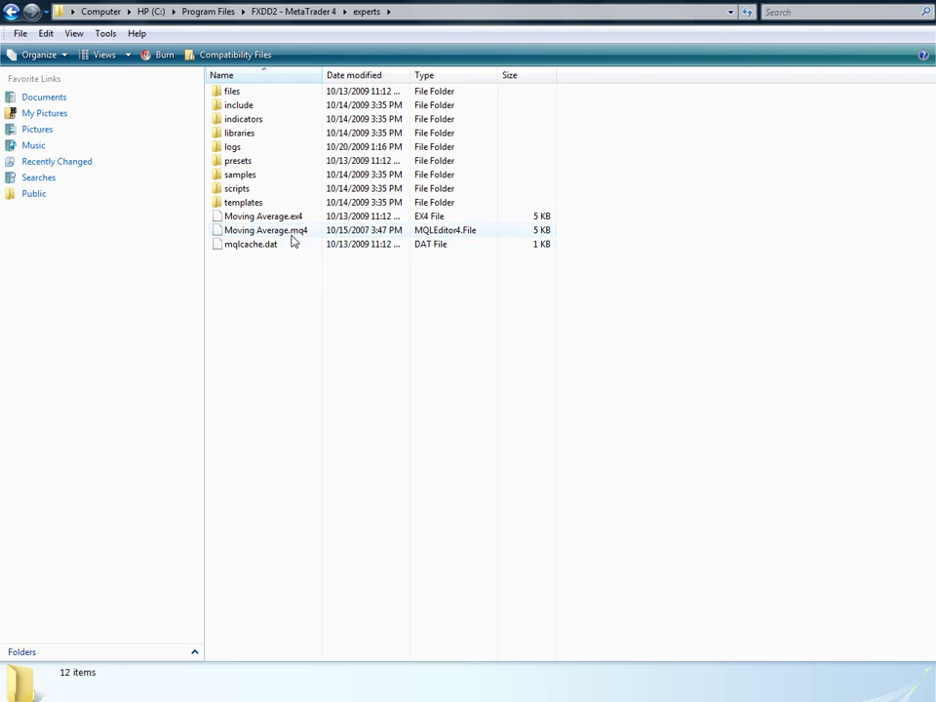
left_click(318, 342)
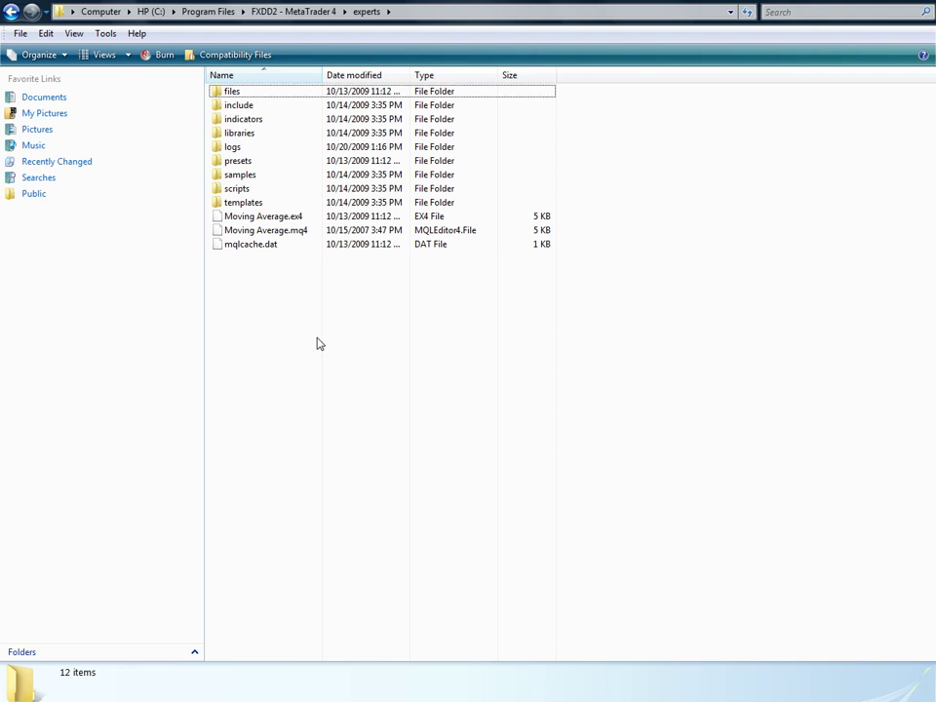
- Copy MACD Sample.ex4 and MACD Sample.mq4 from the logs folder, then return to experts
double_click(234, 147)
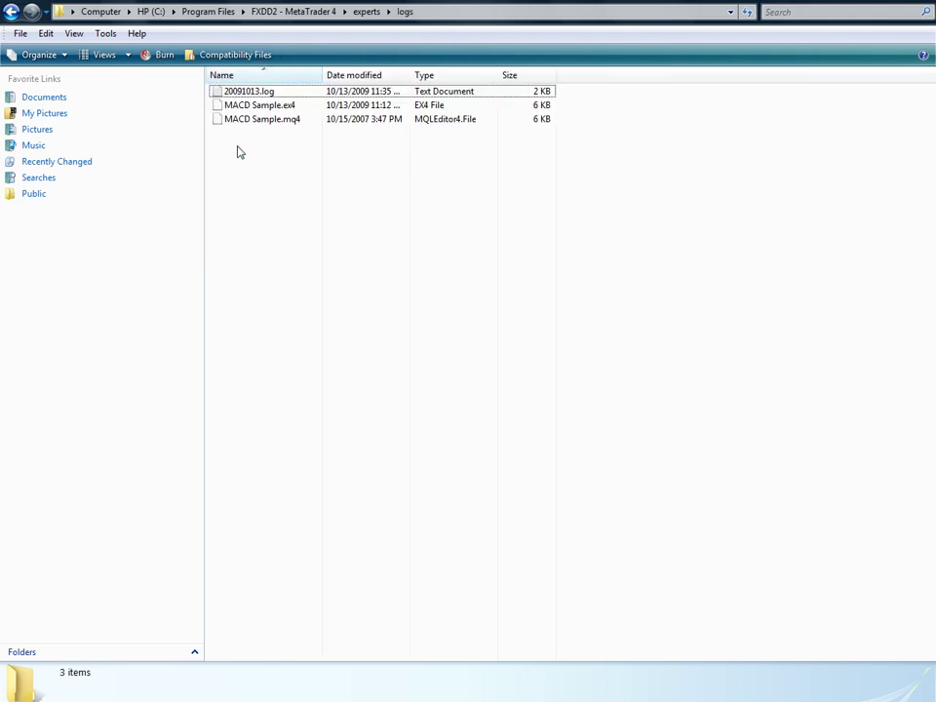
left_click(253, 109)
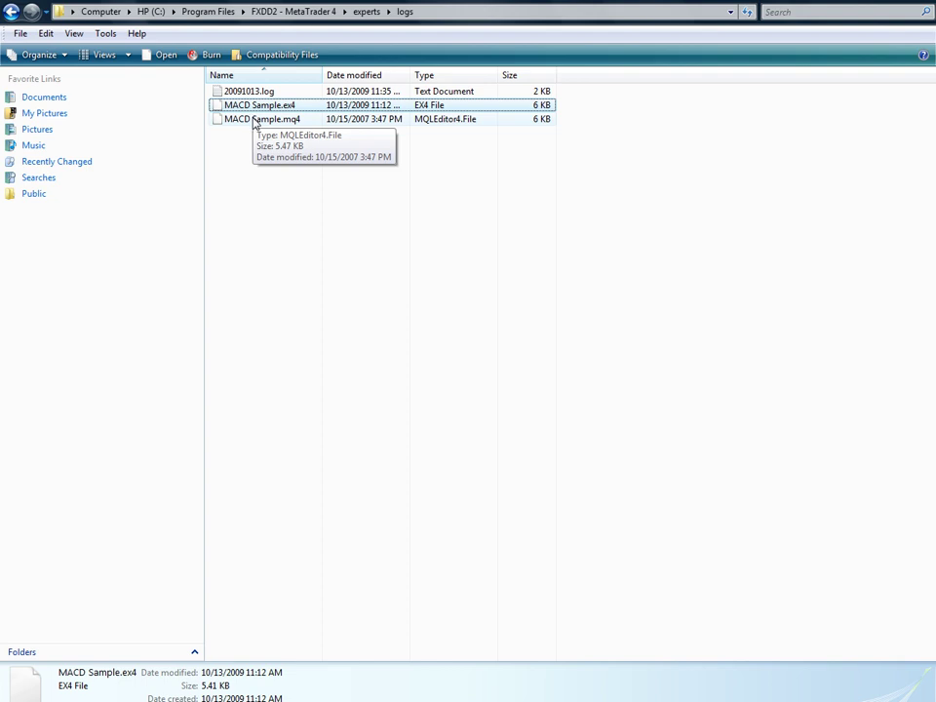
left_click(253, 119, "ctrl")
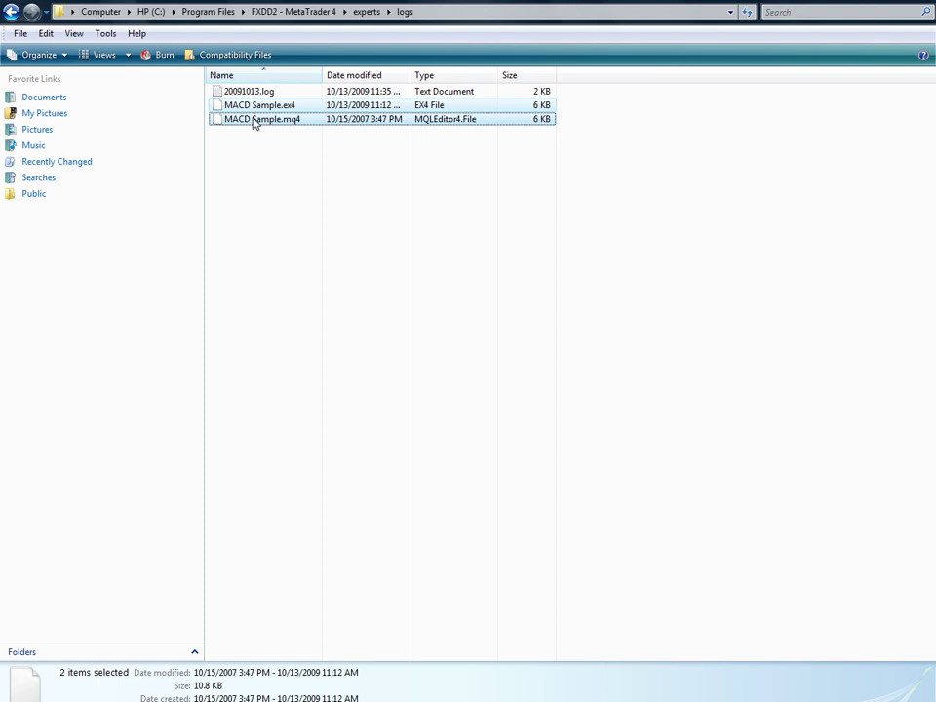
left_click(13, 15)
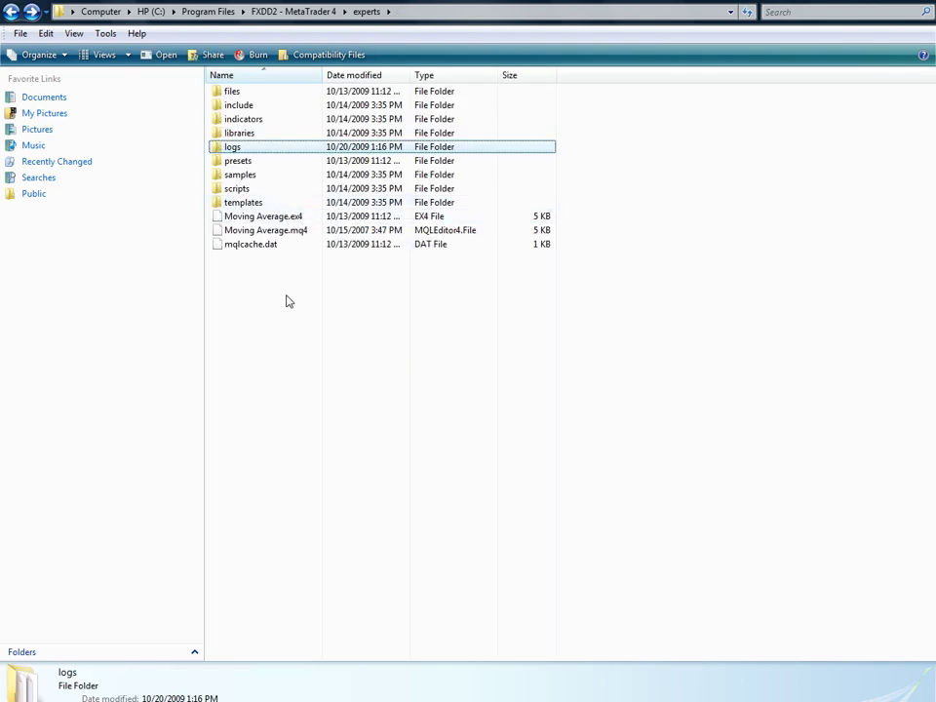
- Paste both MACD Sample files into experts, approving the access-denied prompt, and check their details
key("ctrl+v")
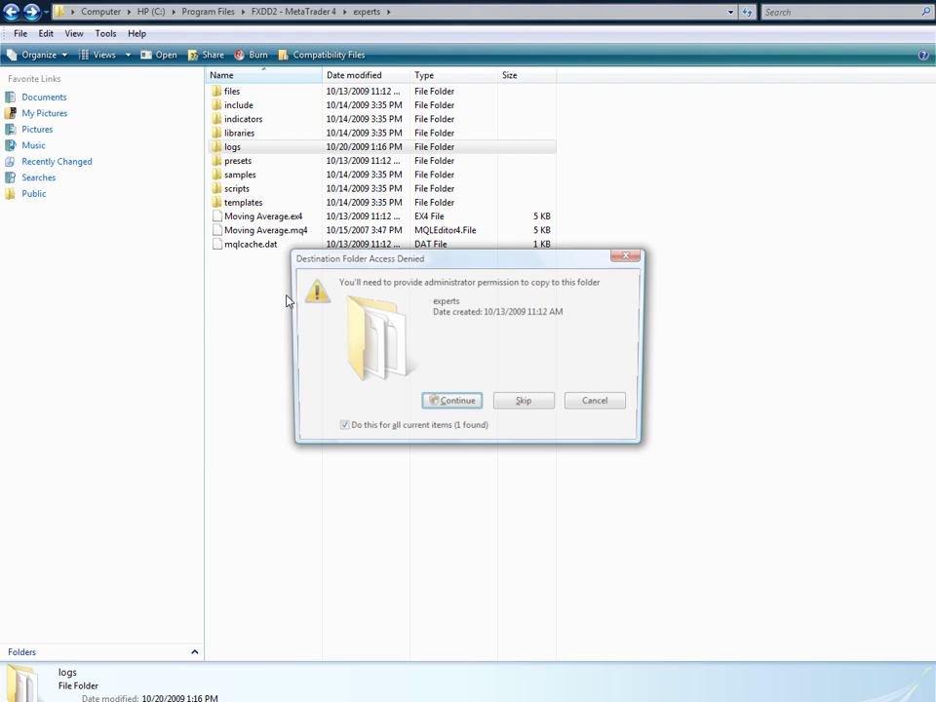
left_click(472, 412)
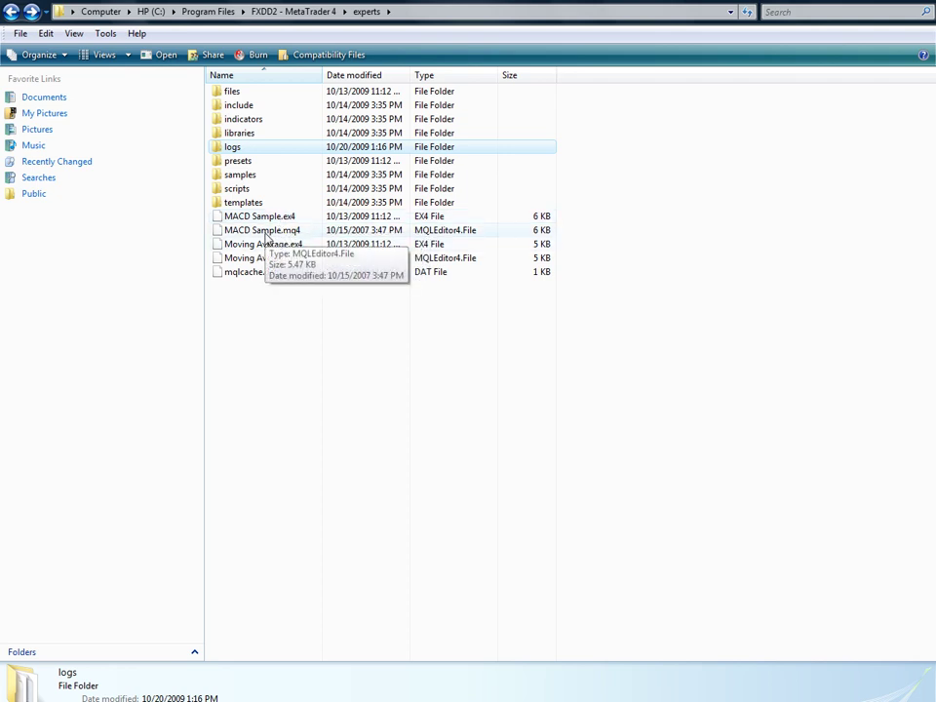
left_click(265, 232)
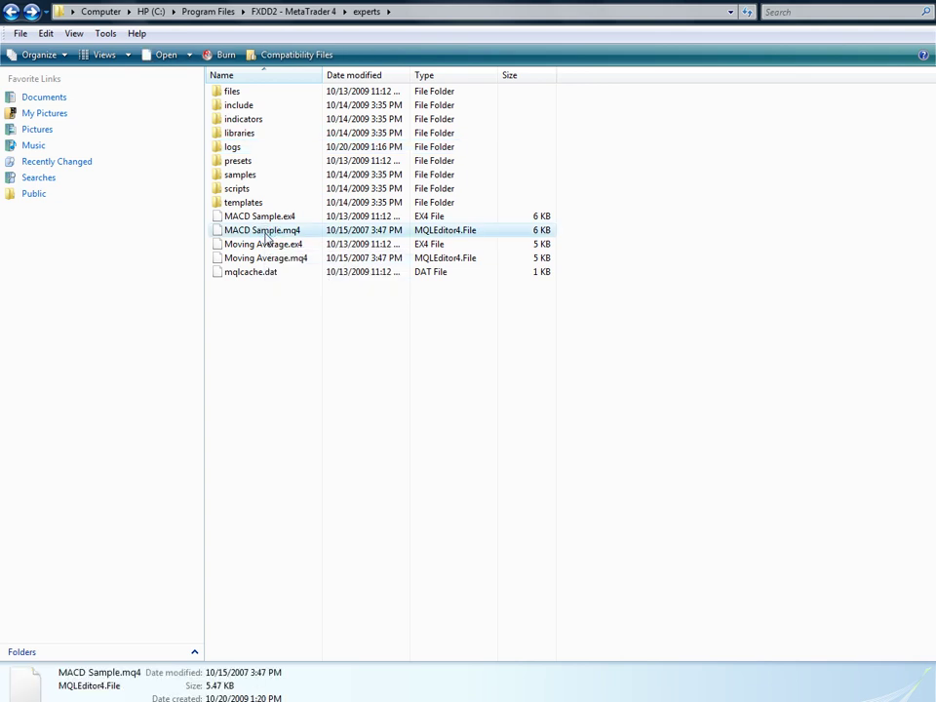
left_click(271, 220)
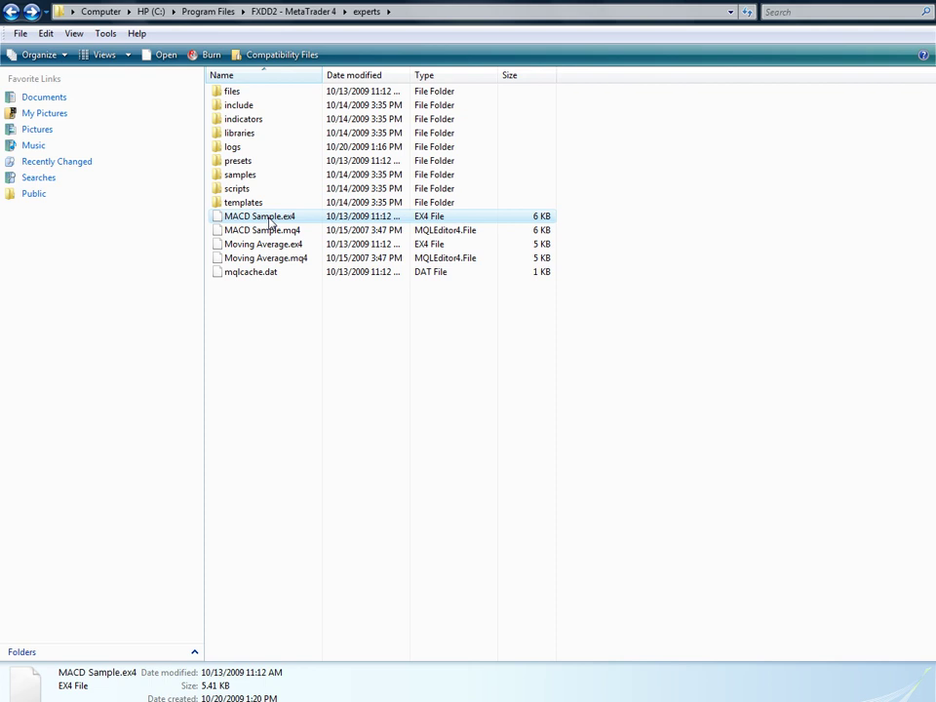
left_click(270, 232)
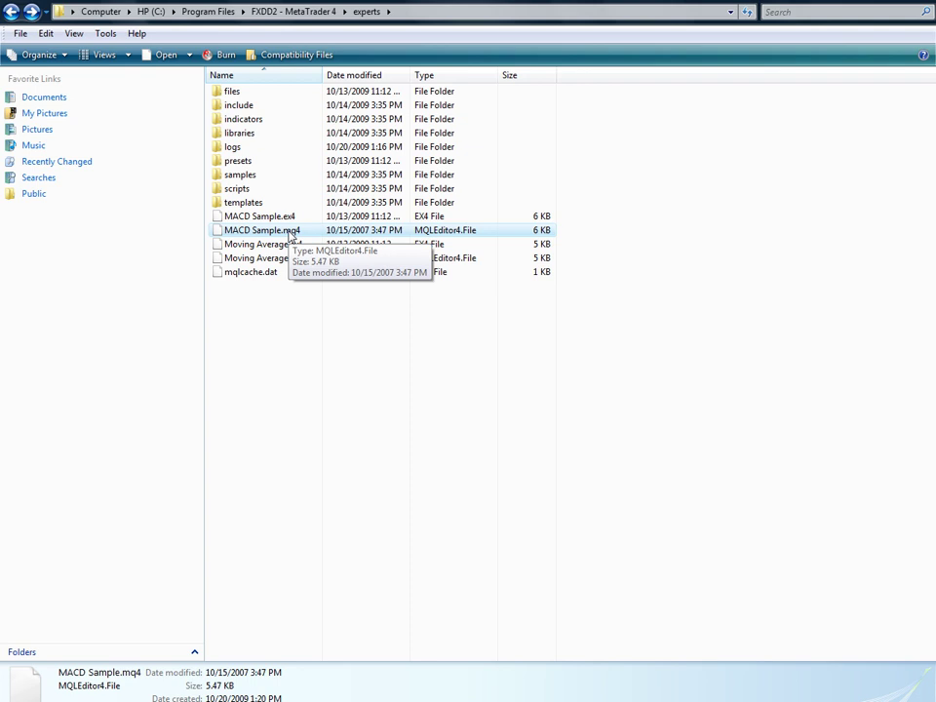
- Compare the MACD Sample files' details against Moving Average.mq4
left_click(284, 262)
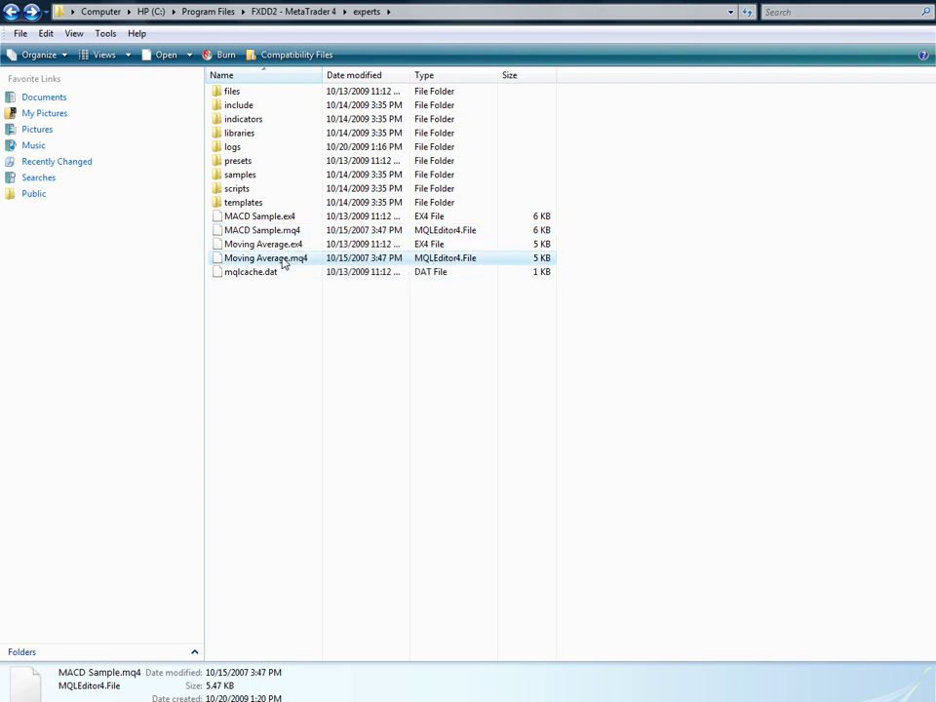
left_click(285, 231)
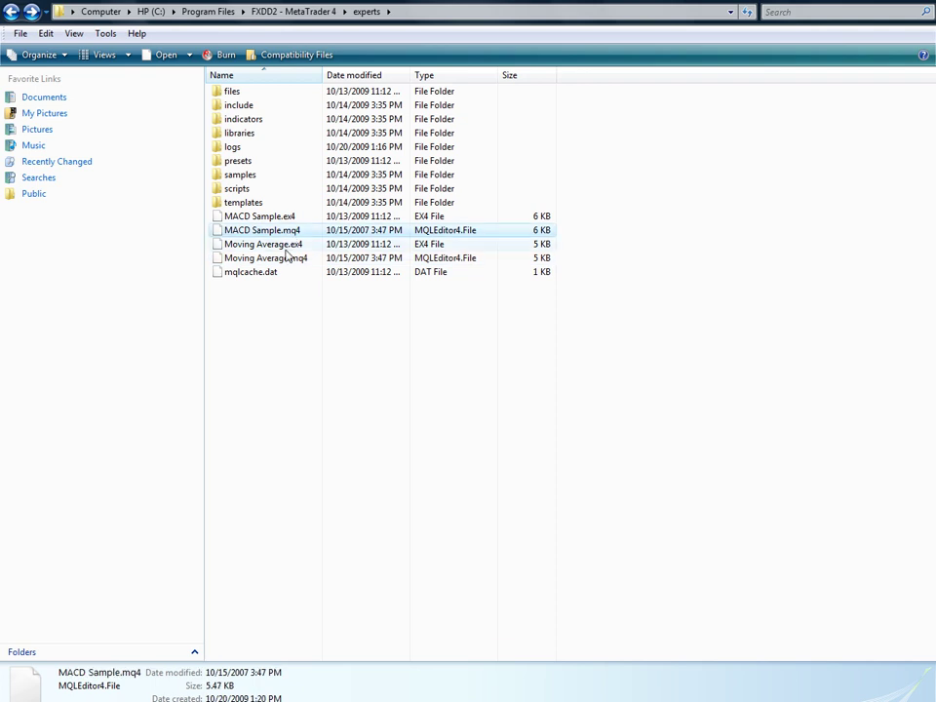
left_click(282, 259)
left_click(290, 232)
left_click(280, 220)
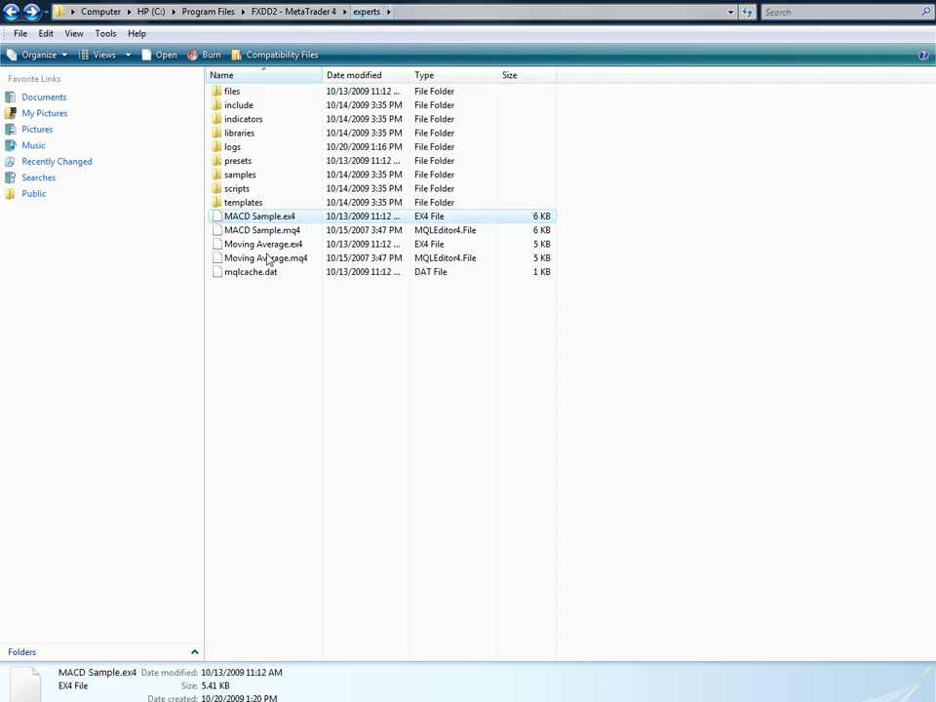
- Open the indicators folder and view the Heiken Ashi.ex4 file's details
double_click(244, 119)
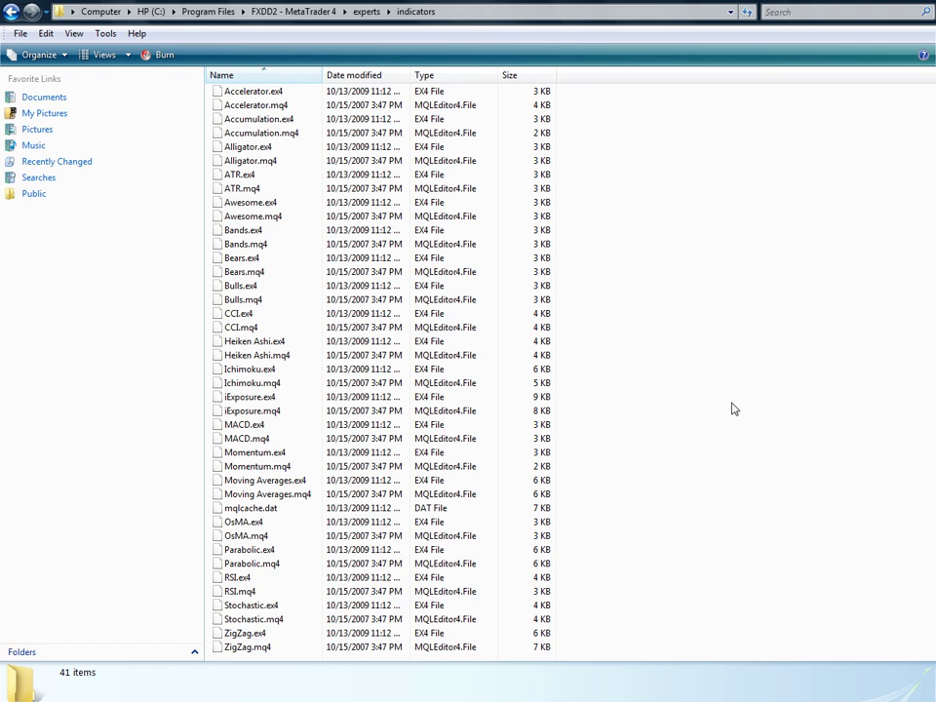
left_click(282, 342)
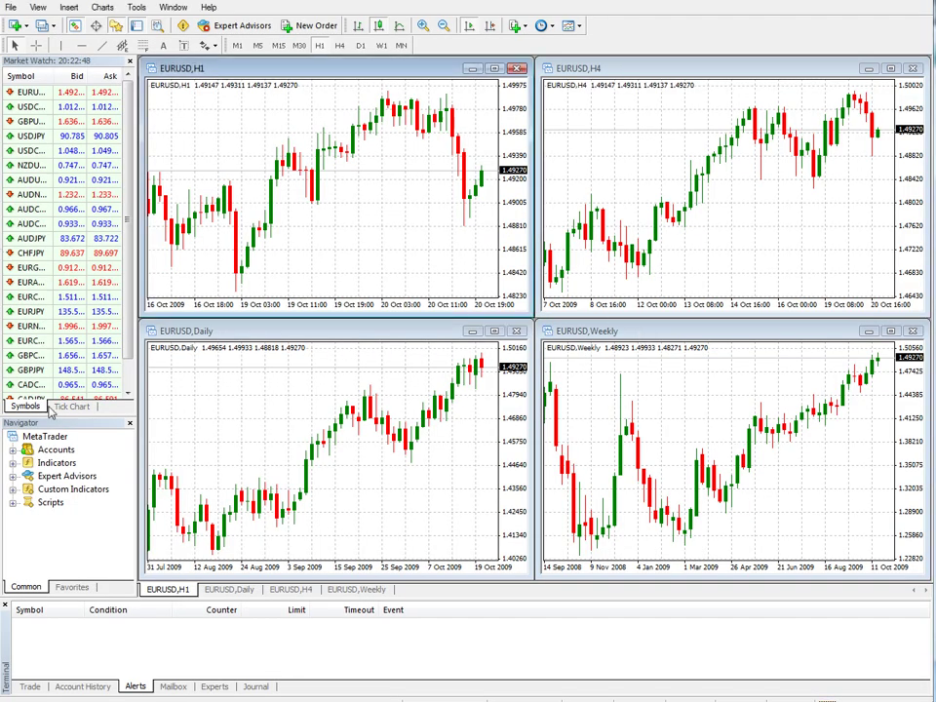
- Expand Expert Advisors in the Navigator and select MACD Sample
left_click(12, 477)
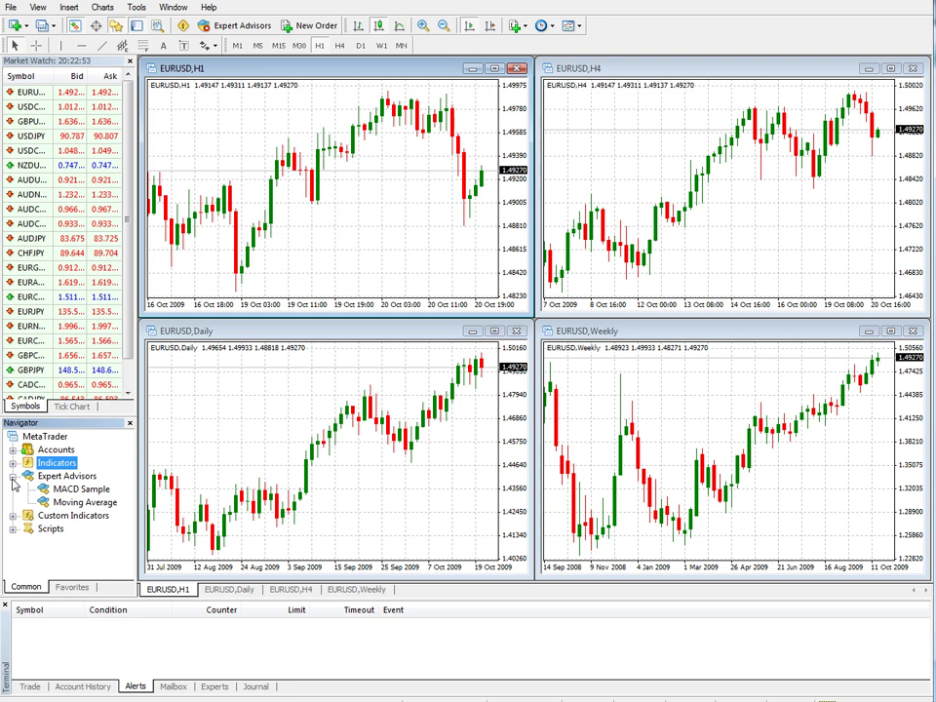
left_click(74, 492)
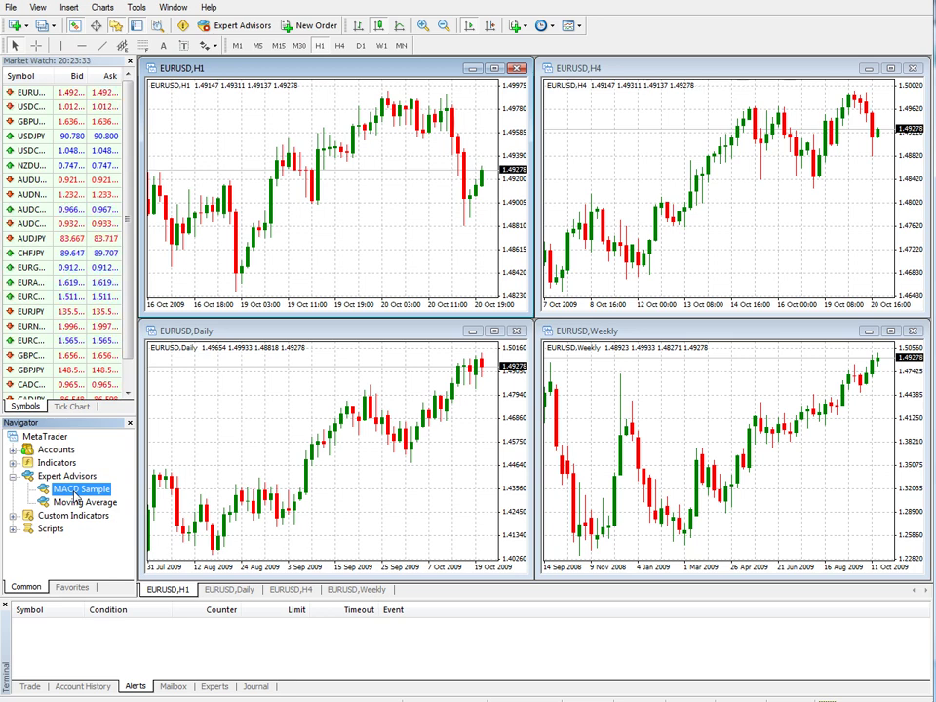
left_click(11, 477)
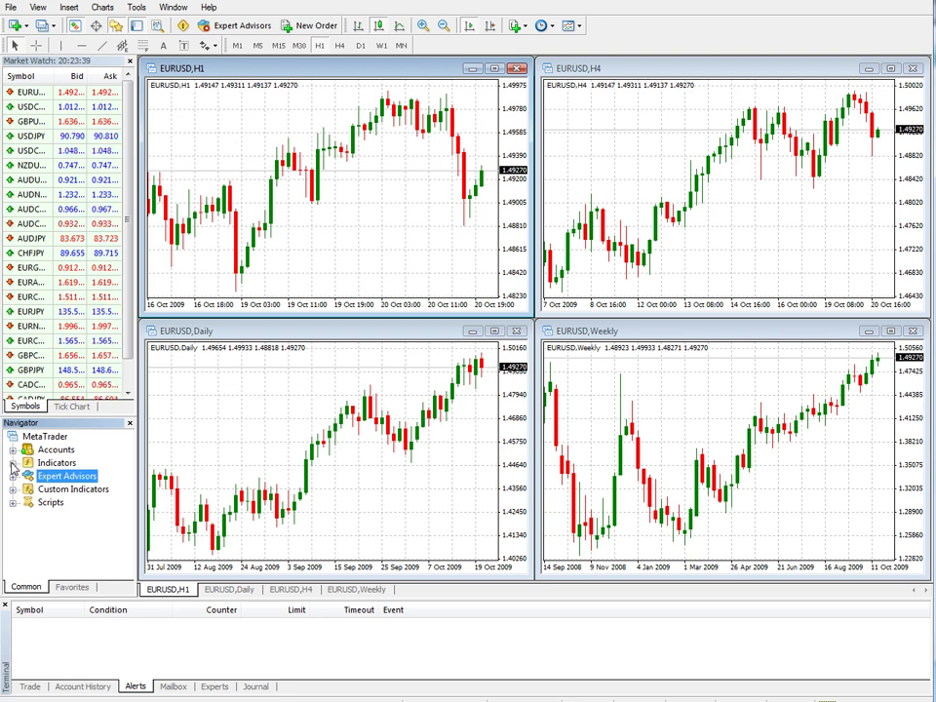
left_click(11, 463)
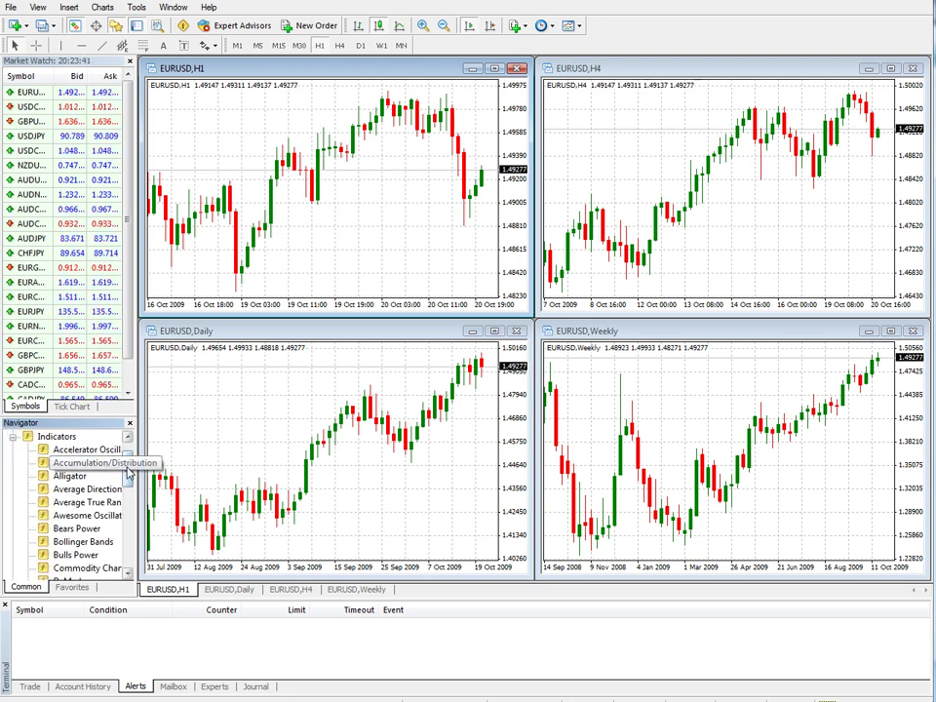
scroll(128, 458, "up", 1)
scroll(127, 466, "down", 1)
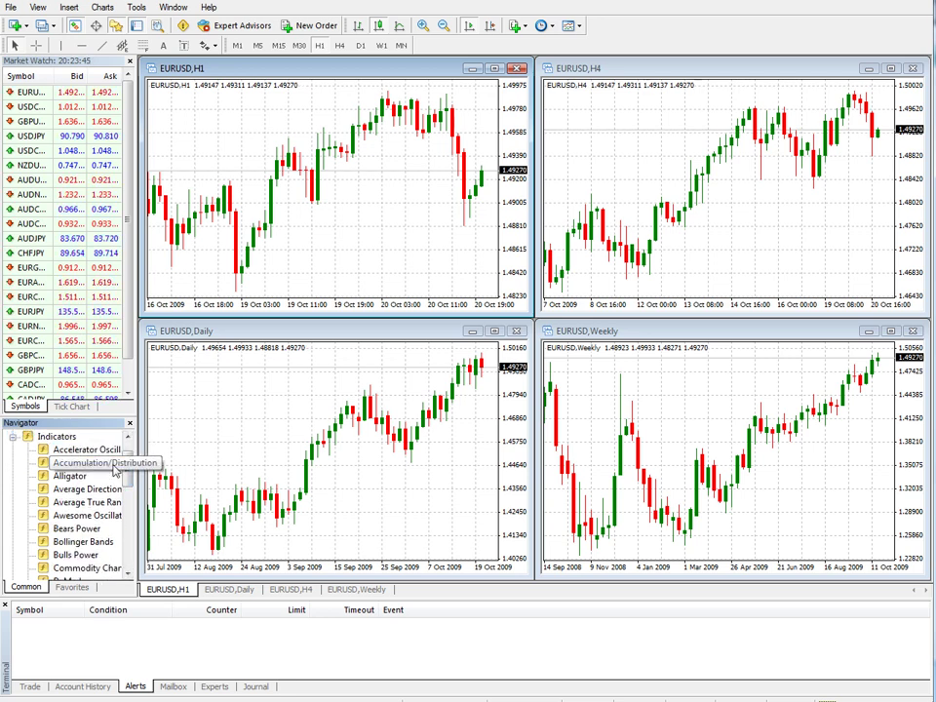
scroll(126, 490, "down", 2)
mouse_move(125, 491)
left_mouse_down()
mouse_move(127, 560)
mouse_move(130, 443)
left_mouse_up()
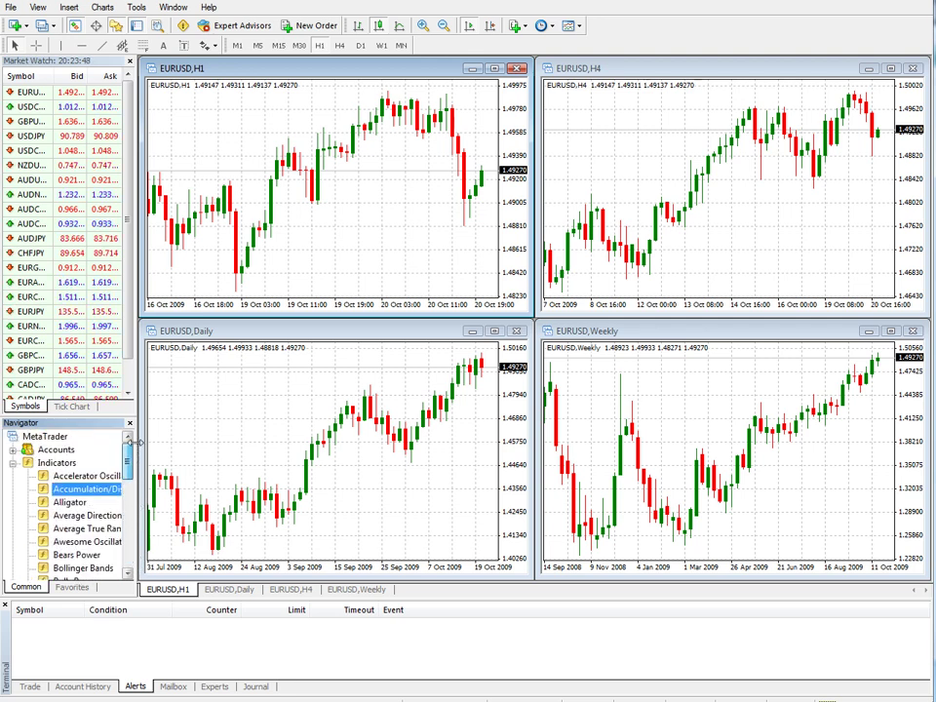
left_click(14, 462)
left_click(13, 476)
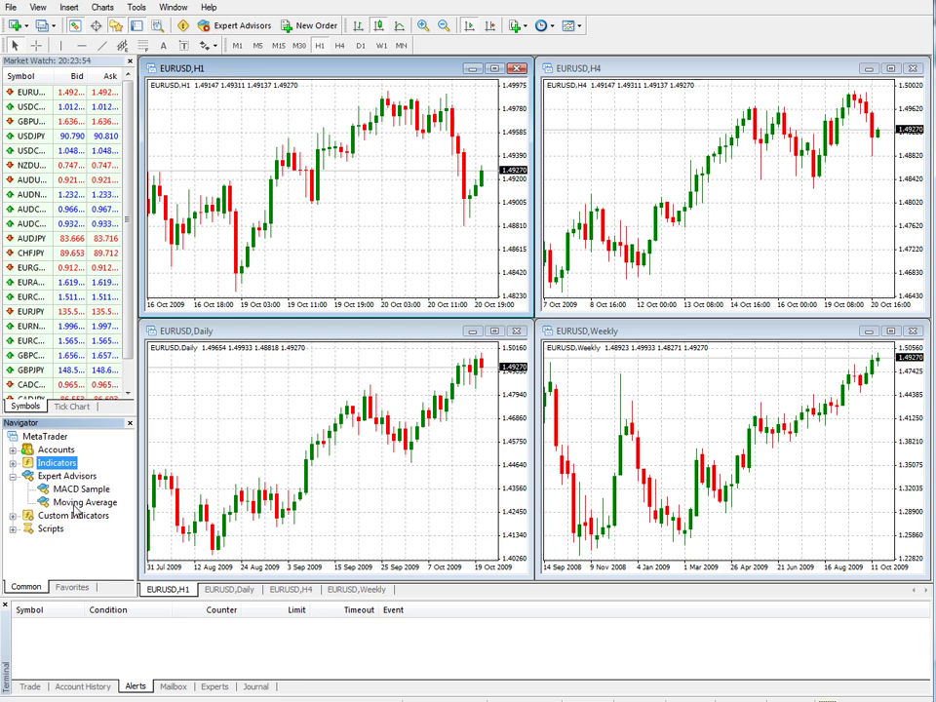
- Drag the Moving Average expert onto a chart and review its inputs, leaving Lots at 0.1
left_click(75, 505)
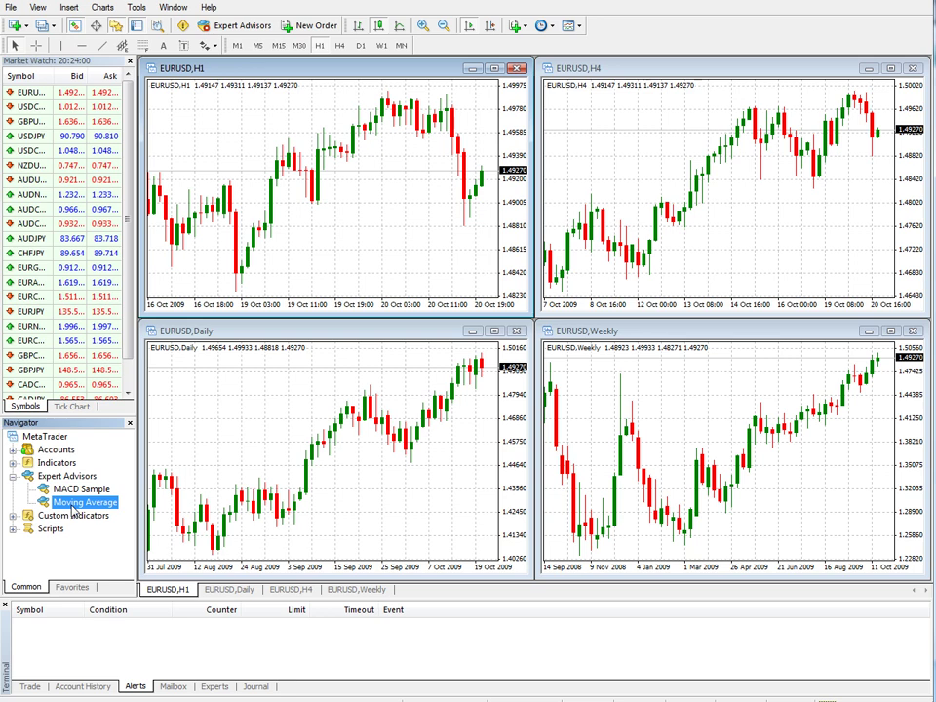
mouse_move(73, 509)
left_mouse_down()
mouse_move(219, 370)
mouse_move(307, 214)
left_mouse_up()
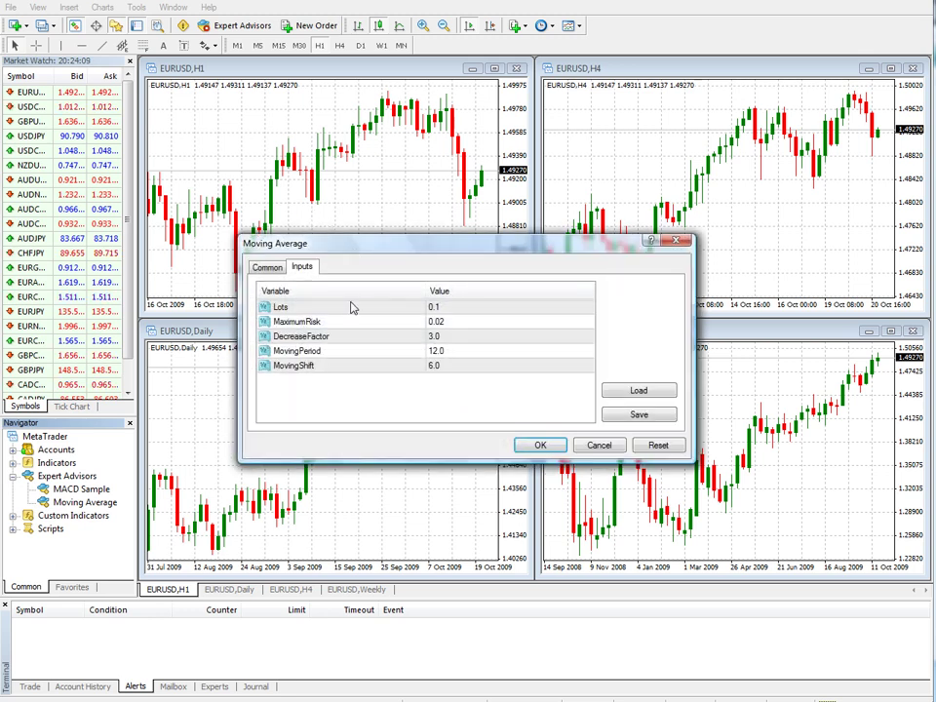
double_click(460, 308)
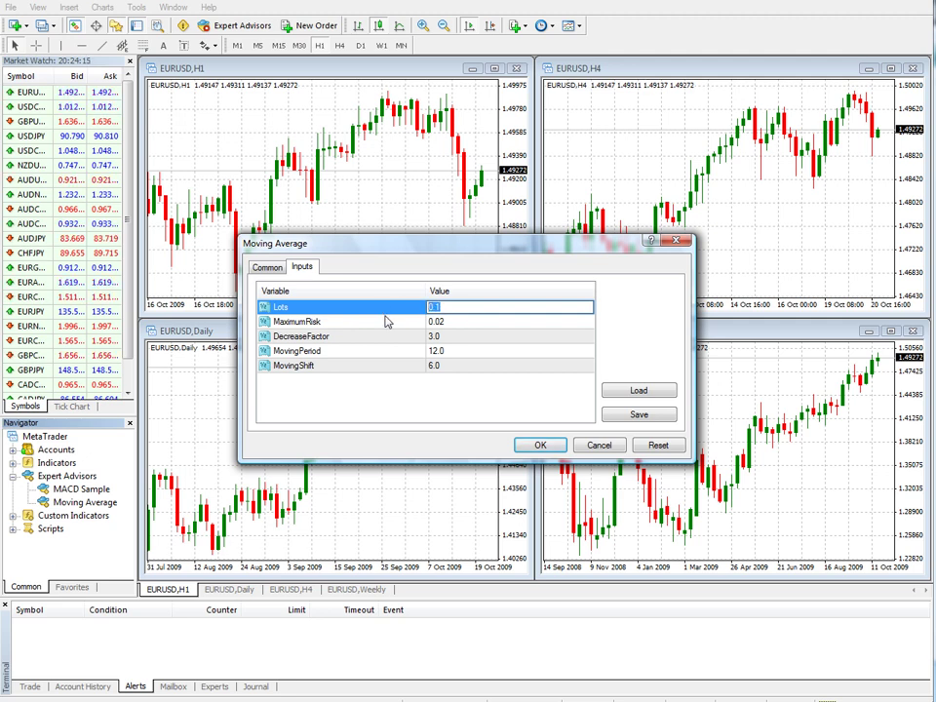
type("1.")
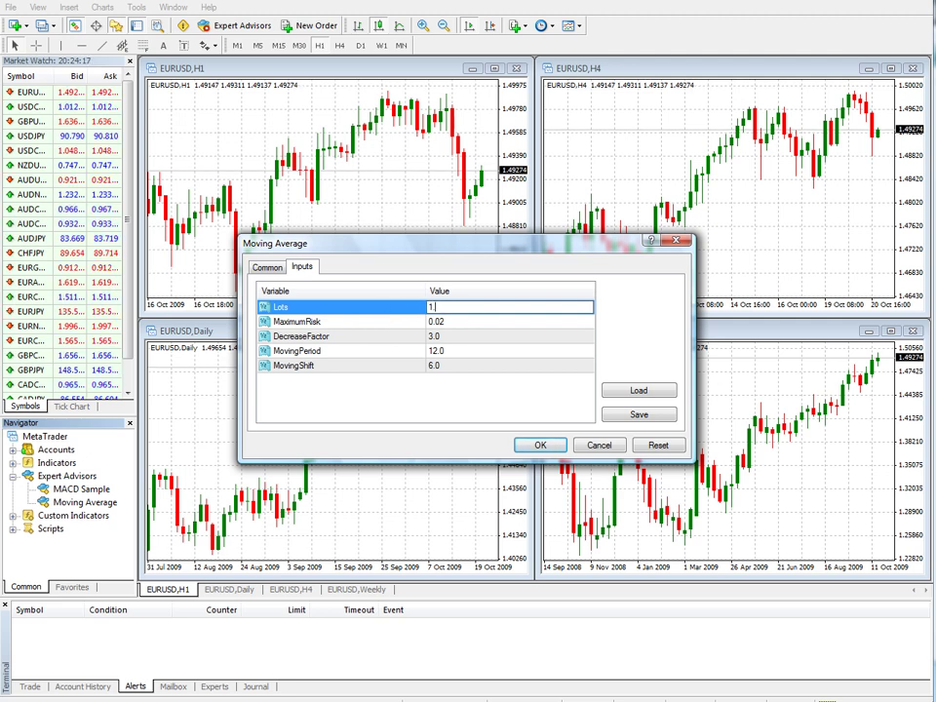
type("0")
left_click(408, 312)
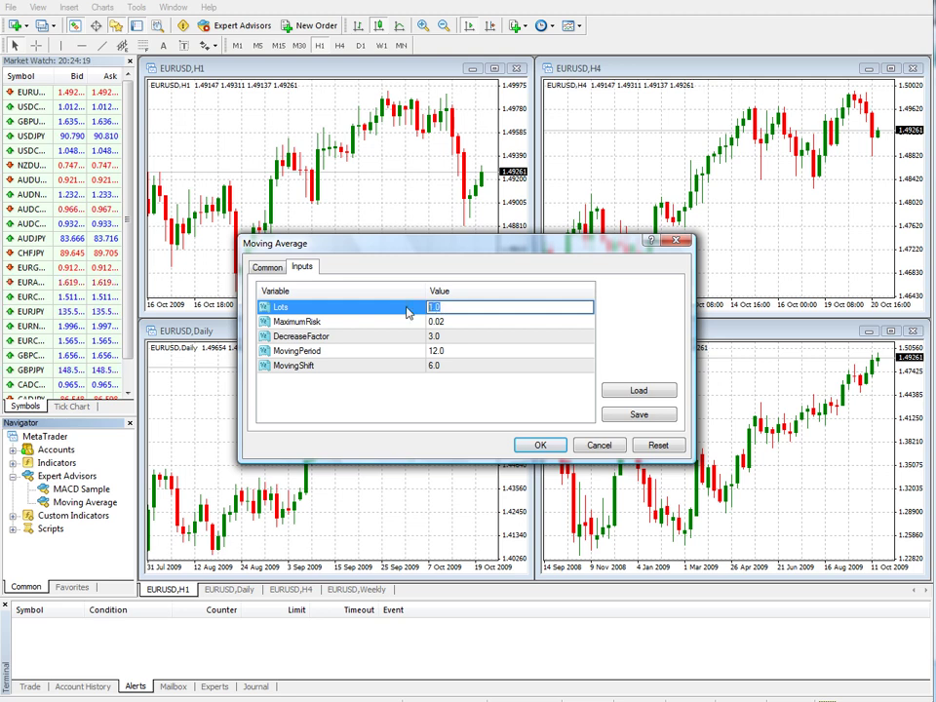
type("0.1")
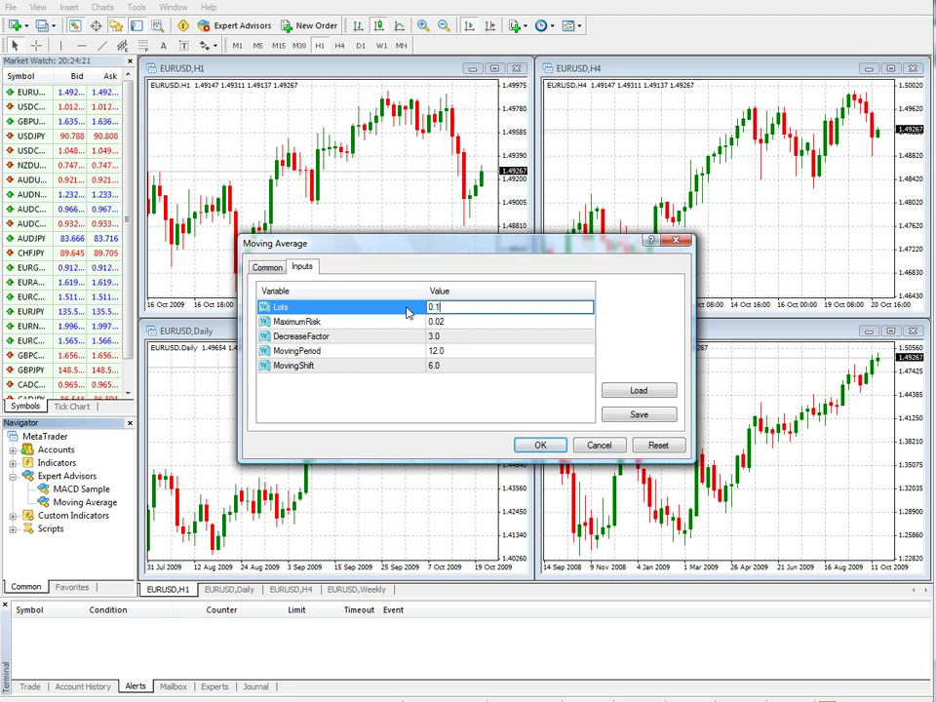
left_click(395, 320)
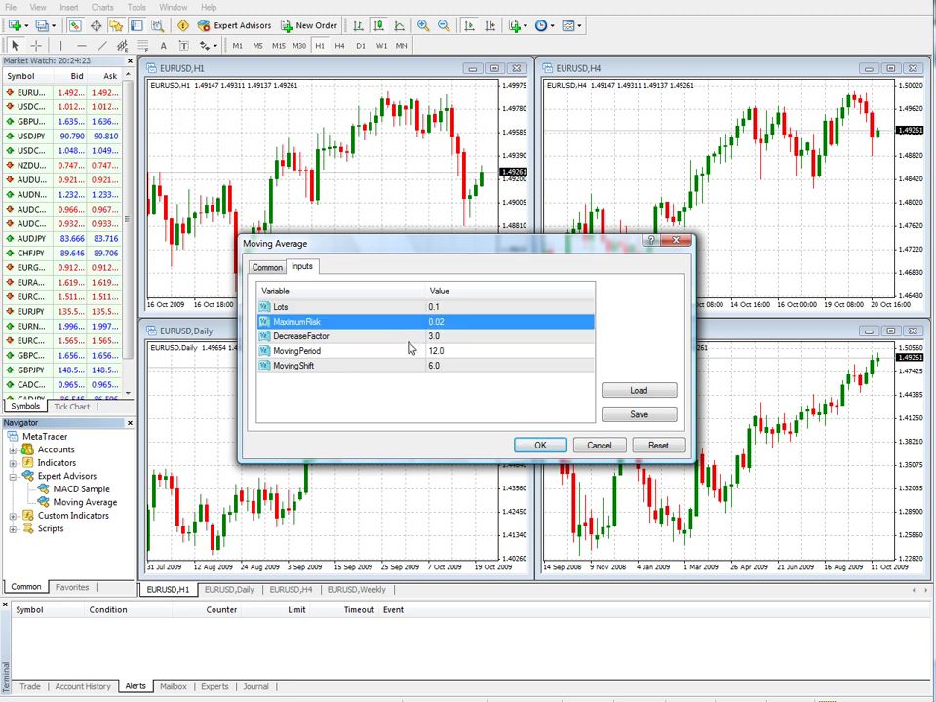
left_click(407, 339)
left_click(402, 351)
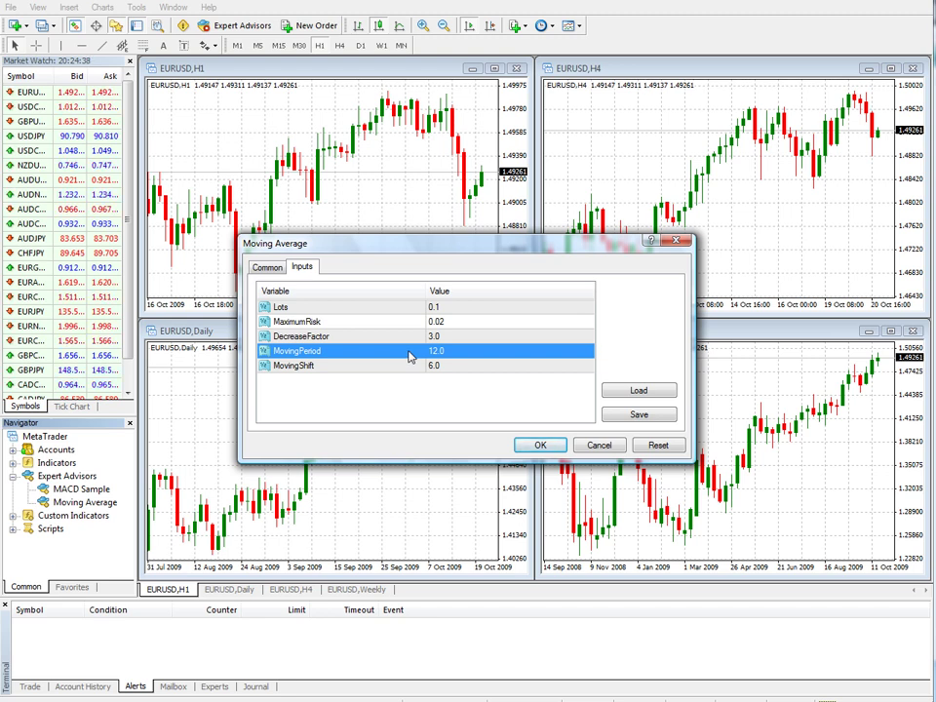
- Allow live trading on the Common tab, attach the expert to EURUSD,H1, and enable Expert Advisors
left_click(275, 276)
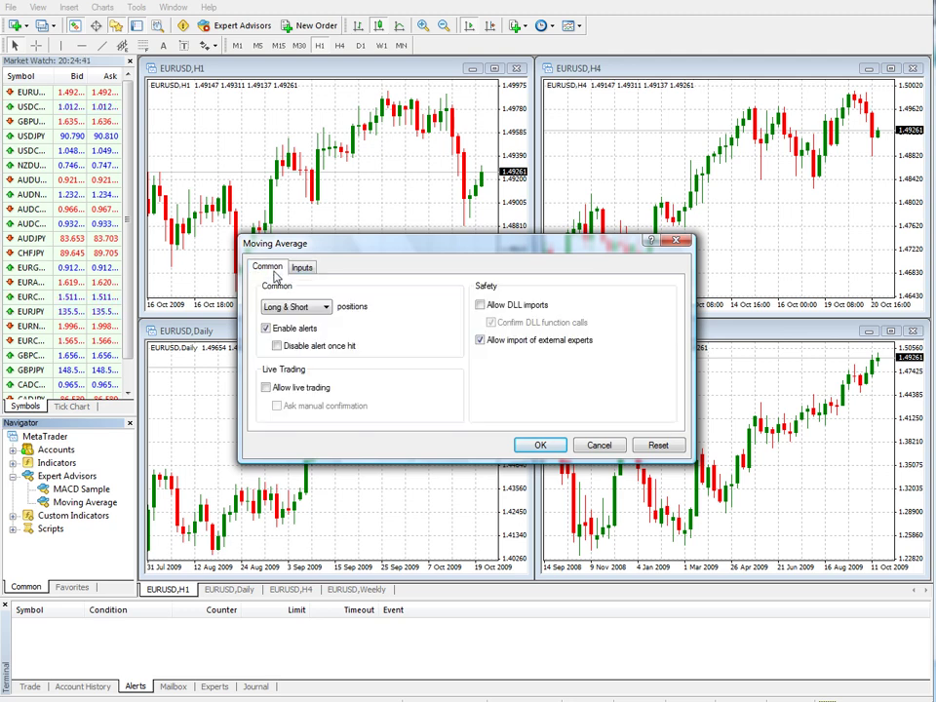
left_click(265, 387)
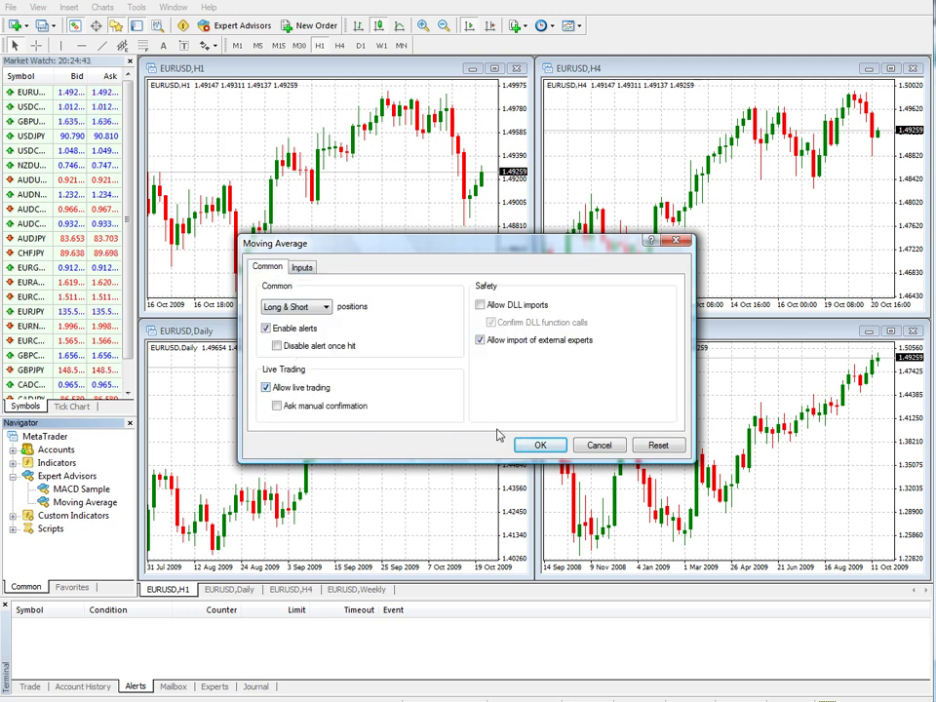
left_click(539, 444)
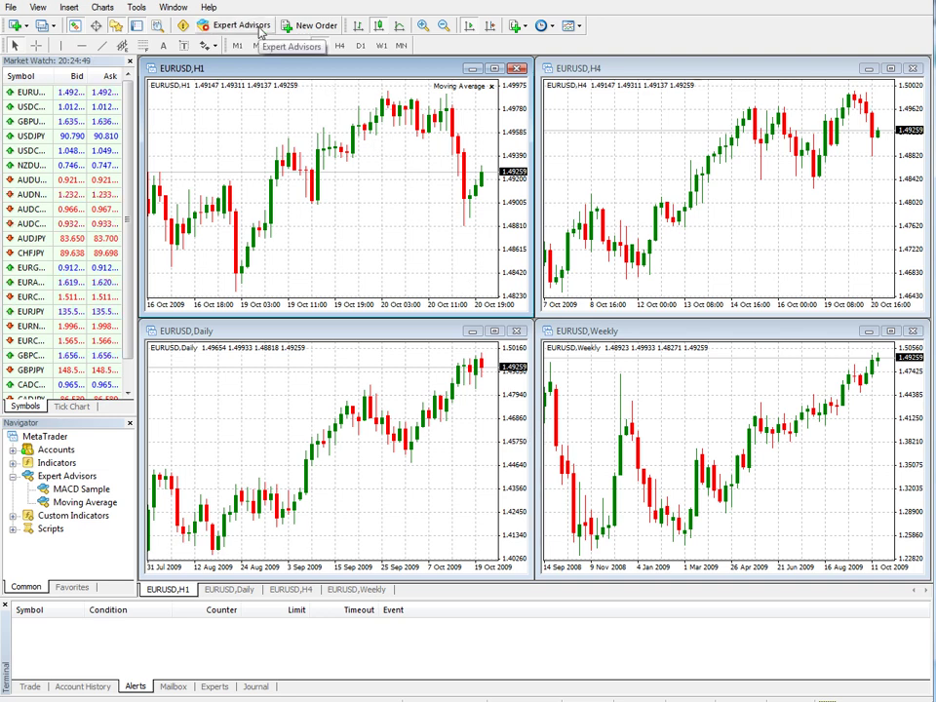
left_click(260, 29)
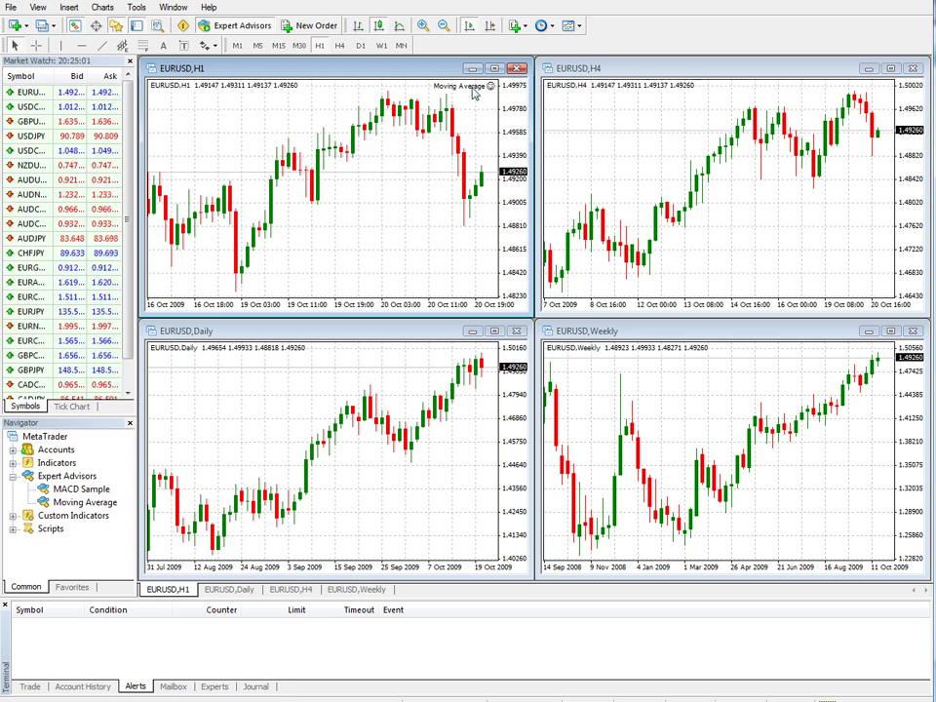
- Remove the Moving Average expert from EURUSD,H1 via the chart's Expert Advisors menu
right_click(474, 89)
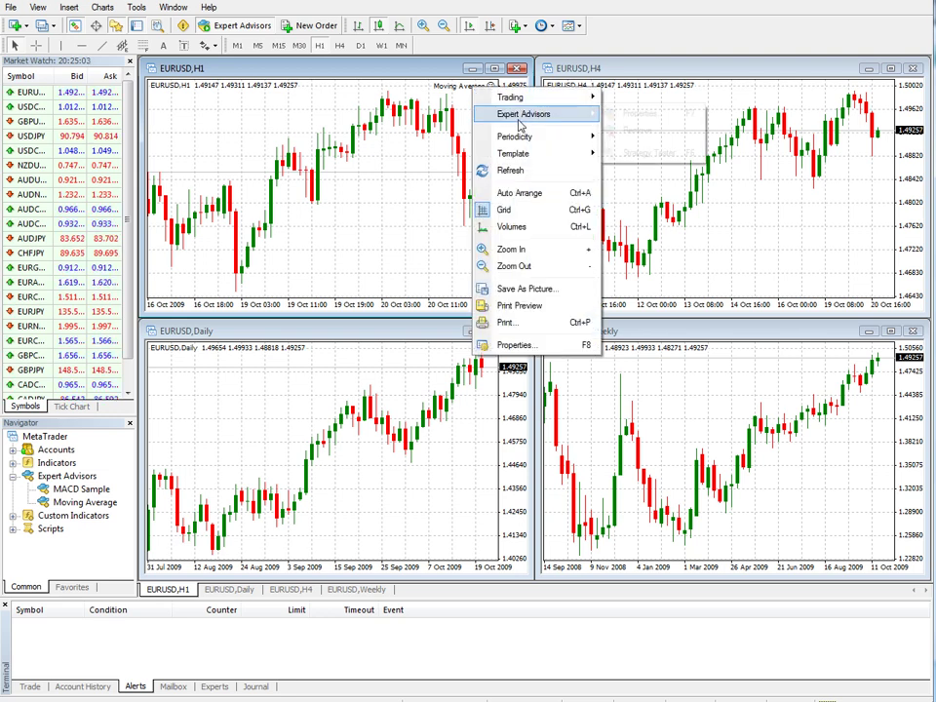
mouse_move(524, 114)
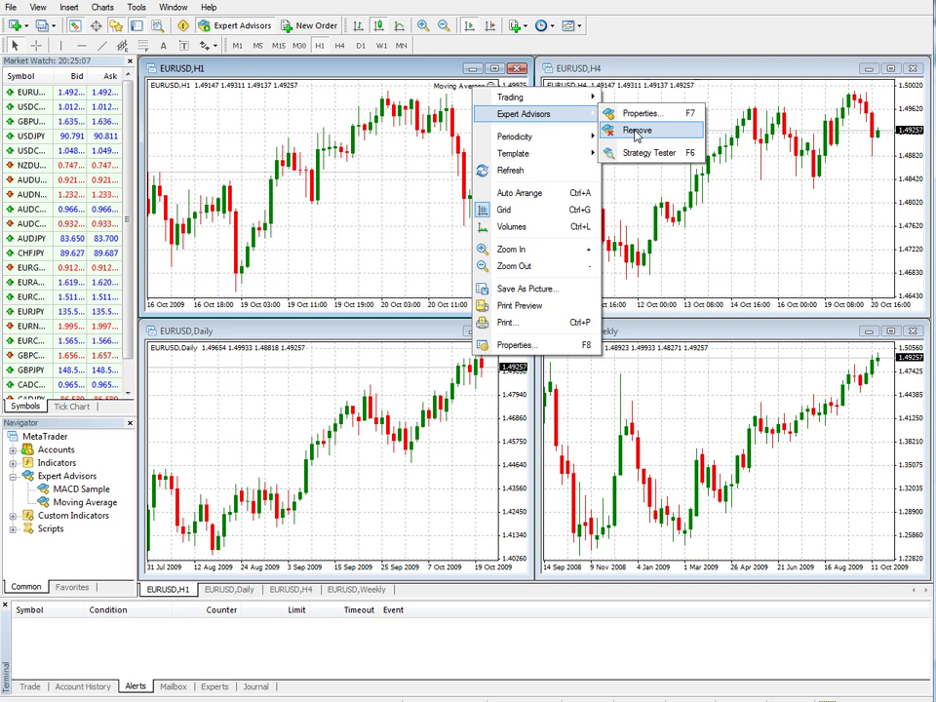
left_click(635, 131)
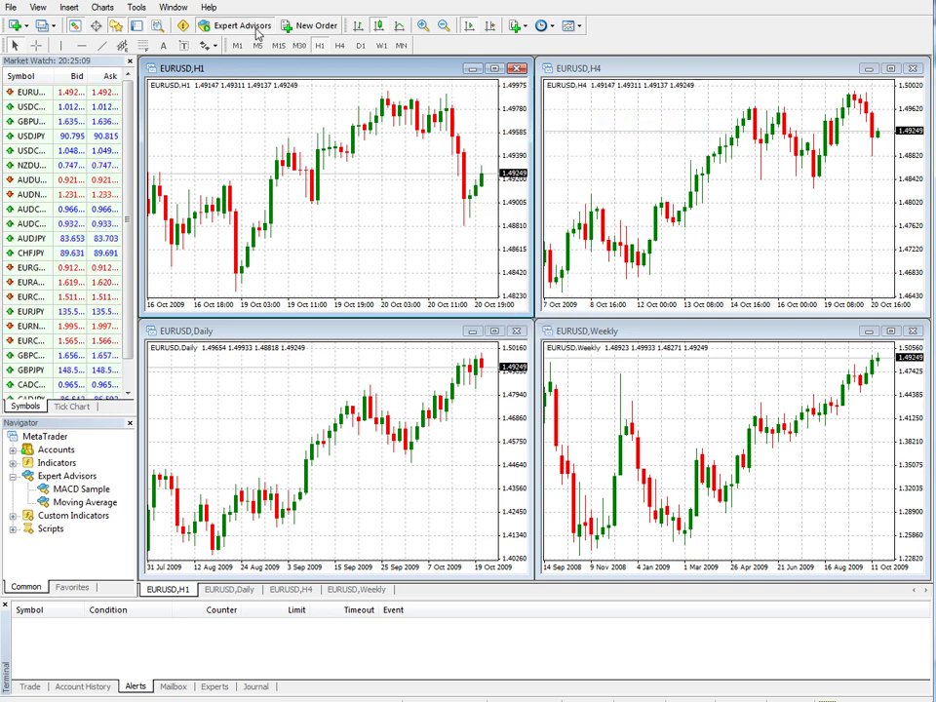
- Collapse Expert Advisors and expand Indicators in the Navigator to reach Moving Average
left_click(13, 476)
left_click(12, 462)
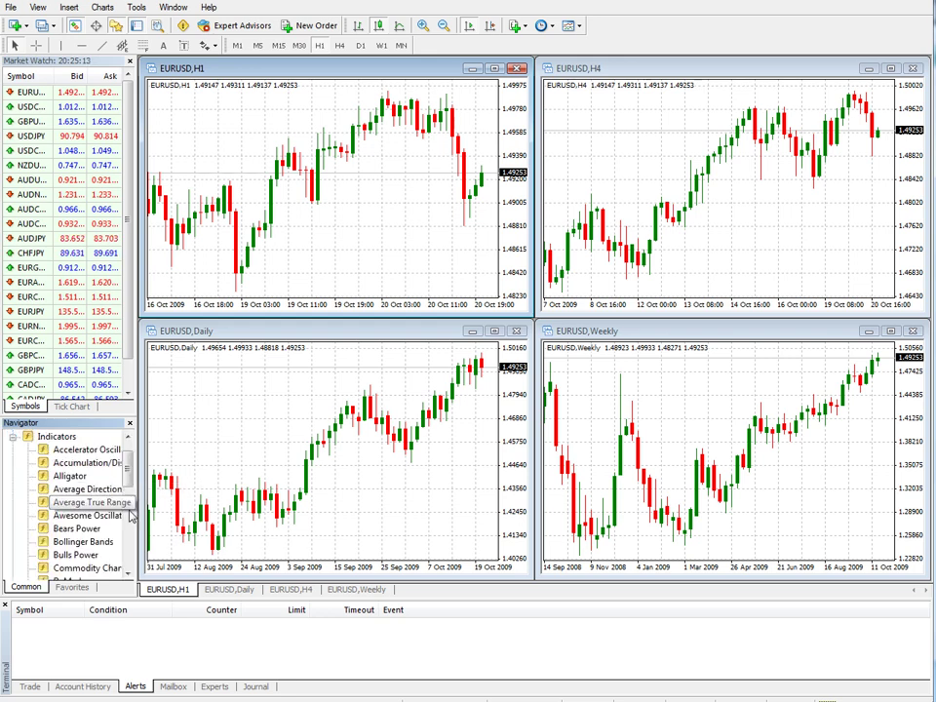
left_click_drag(127, 473, 126, 527)
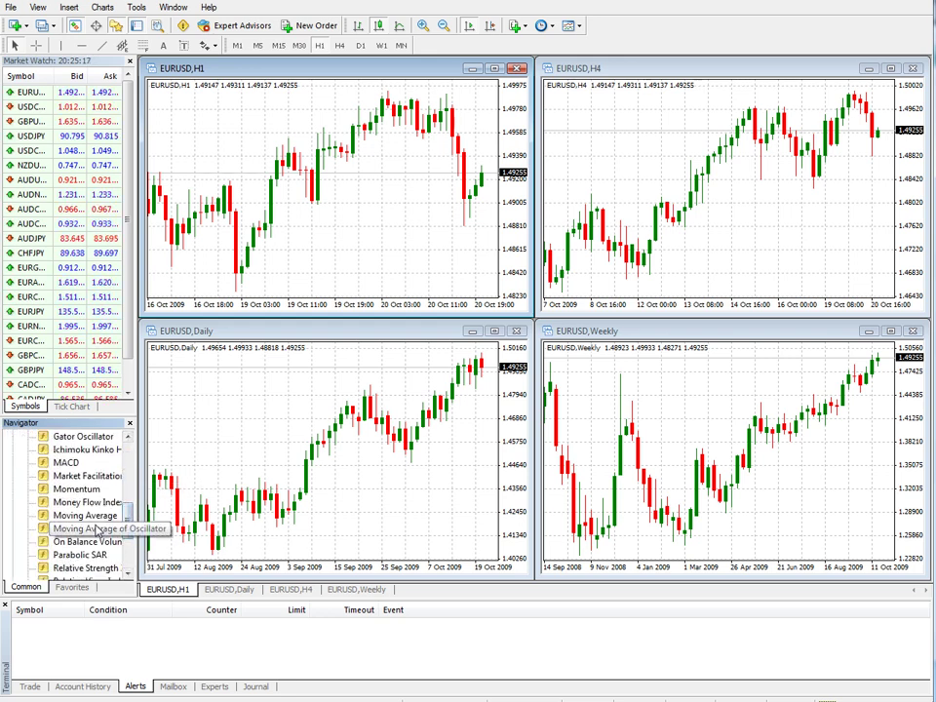
- Drop the Moving Average indicator onto the Daily chart, review its settings tabs, and confirm
left_click_drag(94, 516, 318, 298)
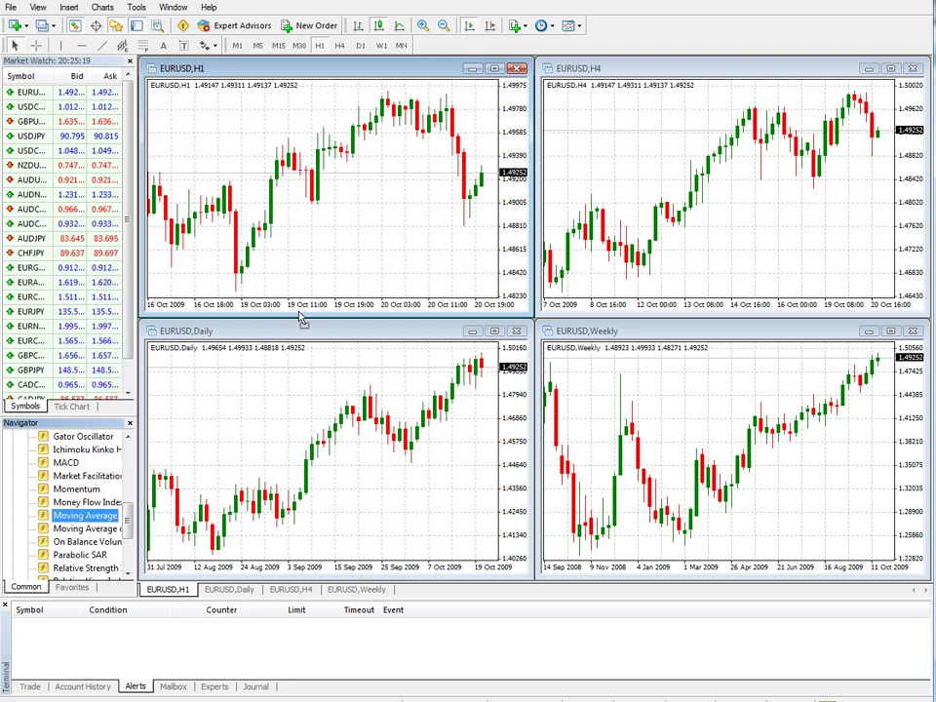
left_click_drag(319, 297, 285, 421)
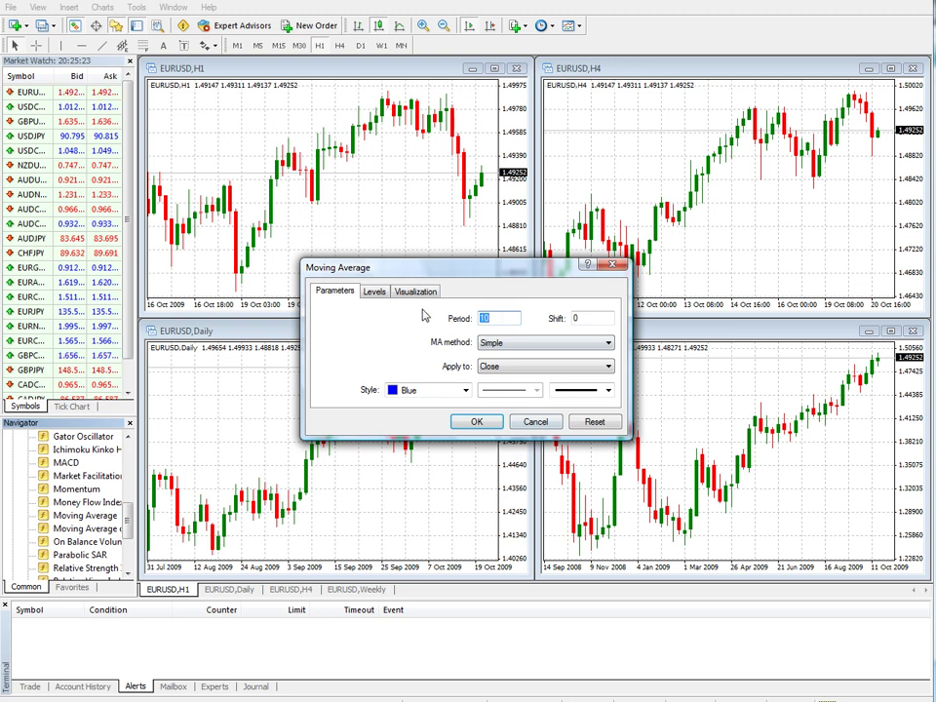
left_click(375, 293)
left_click(419, 291)
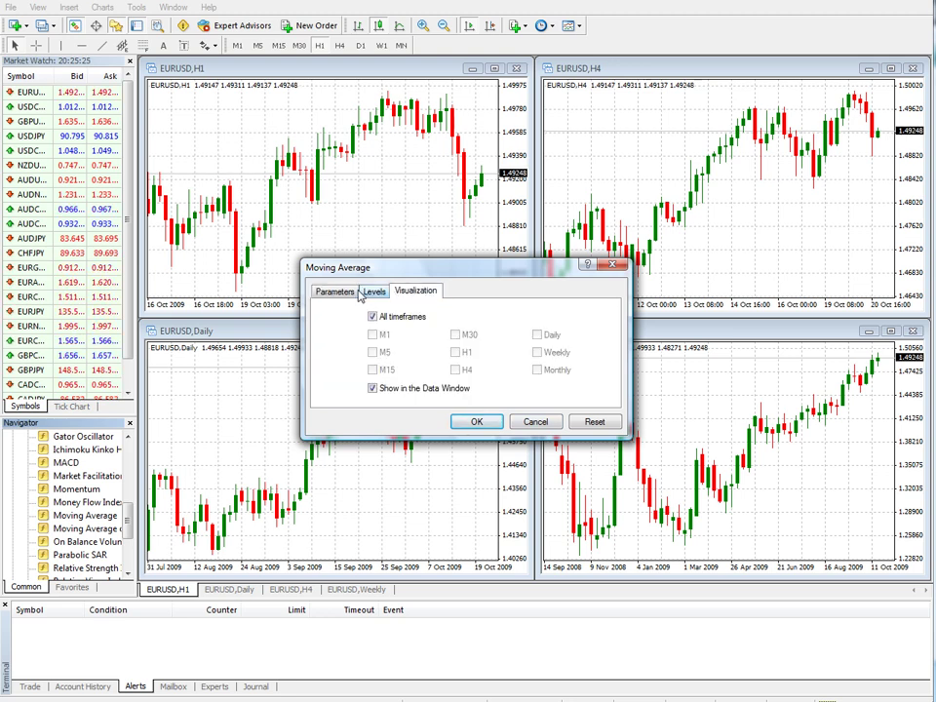
left_click(341, 295)
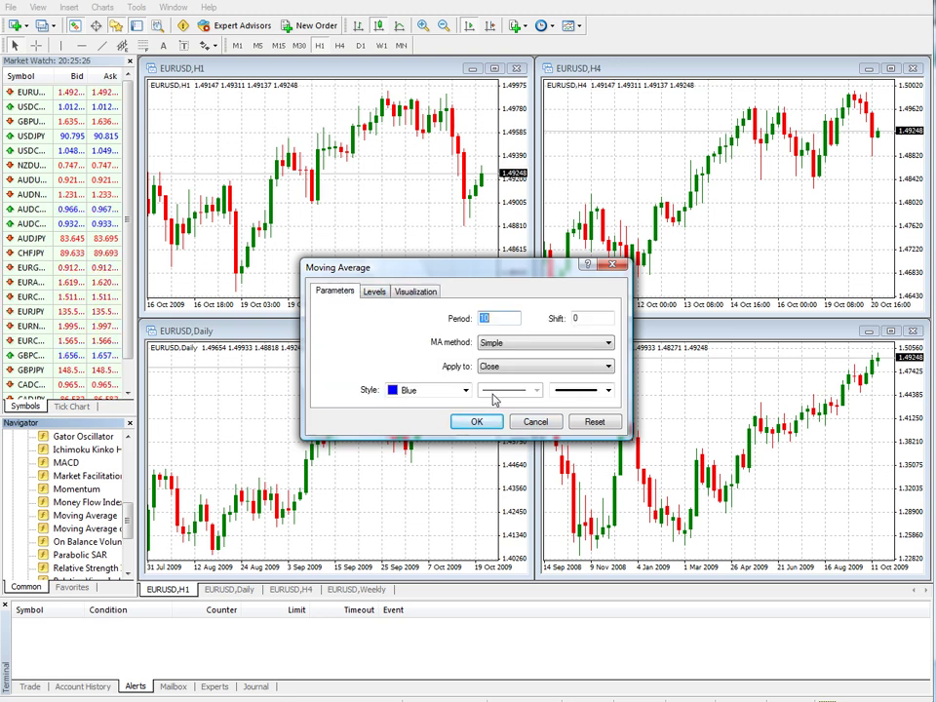
left_click(479, 420)
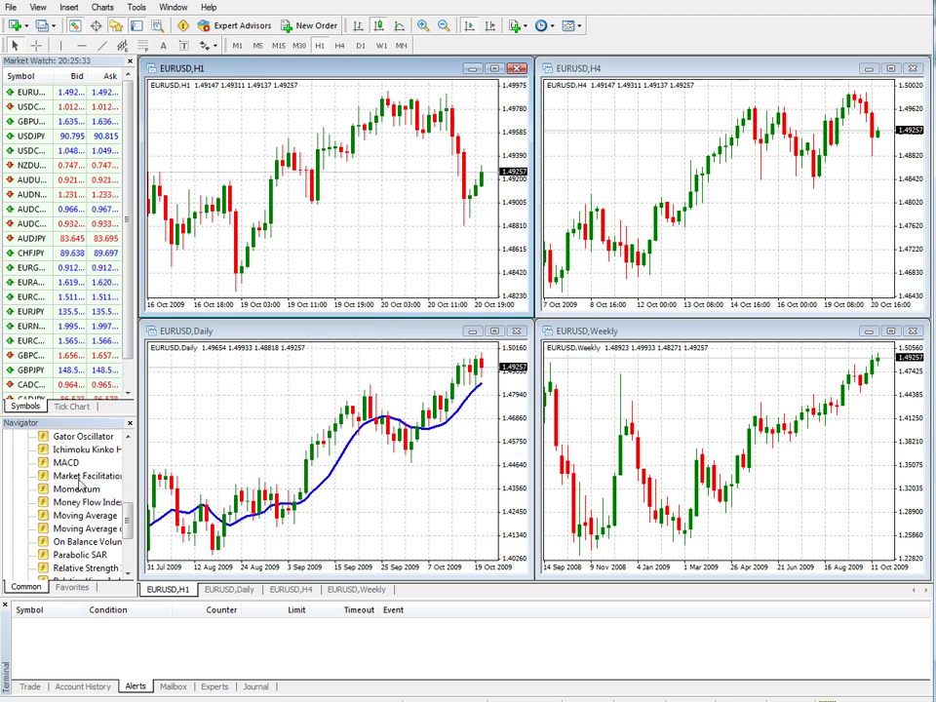
- Add MACD (12,26,9) to the EURUSD Weekly chart after reviewing its Colors and Levels tabs
mouse_move(67, 462)
left_mouse_down()
mouse_move(242, 473)
mouse_move(692, 409)
left_mouse_up()
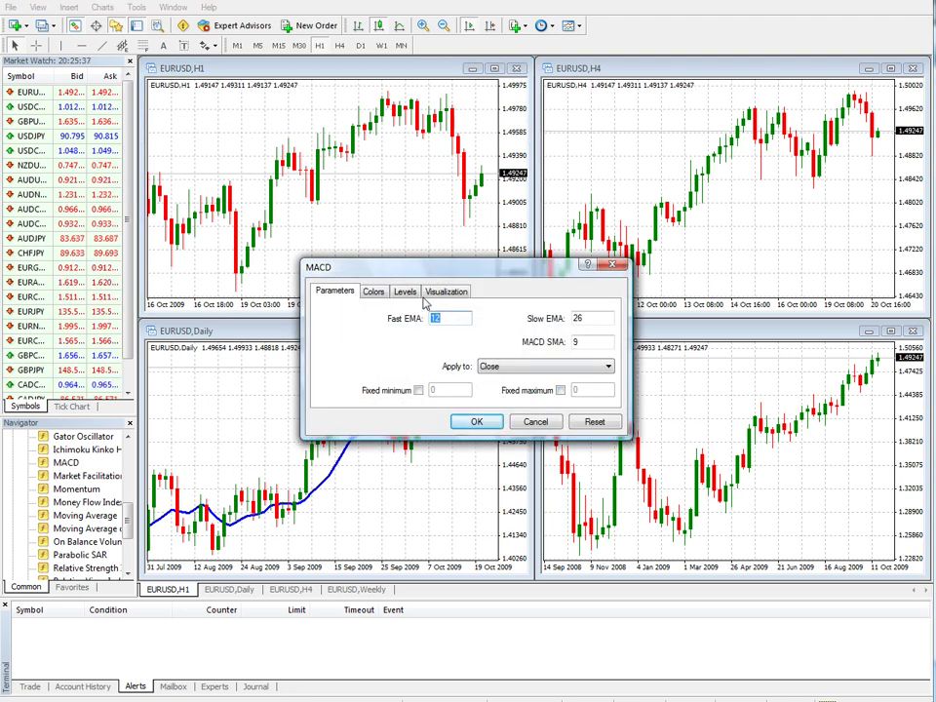
left_click(374, 291)
left_click(406, 293)
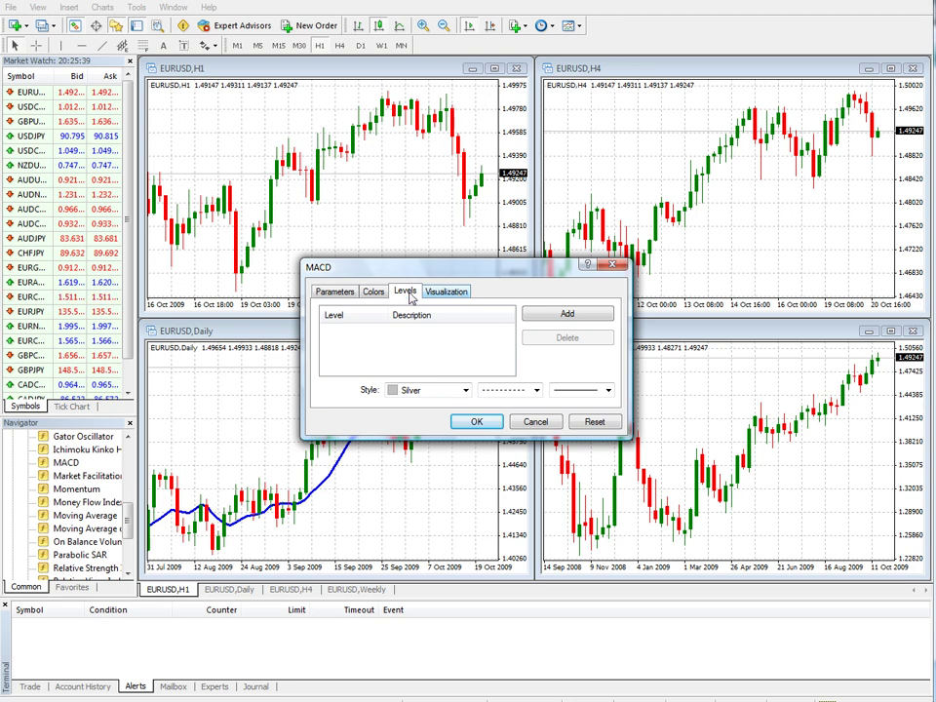
left_click(336, 293)
left_click(477, 421)
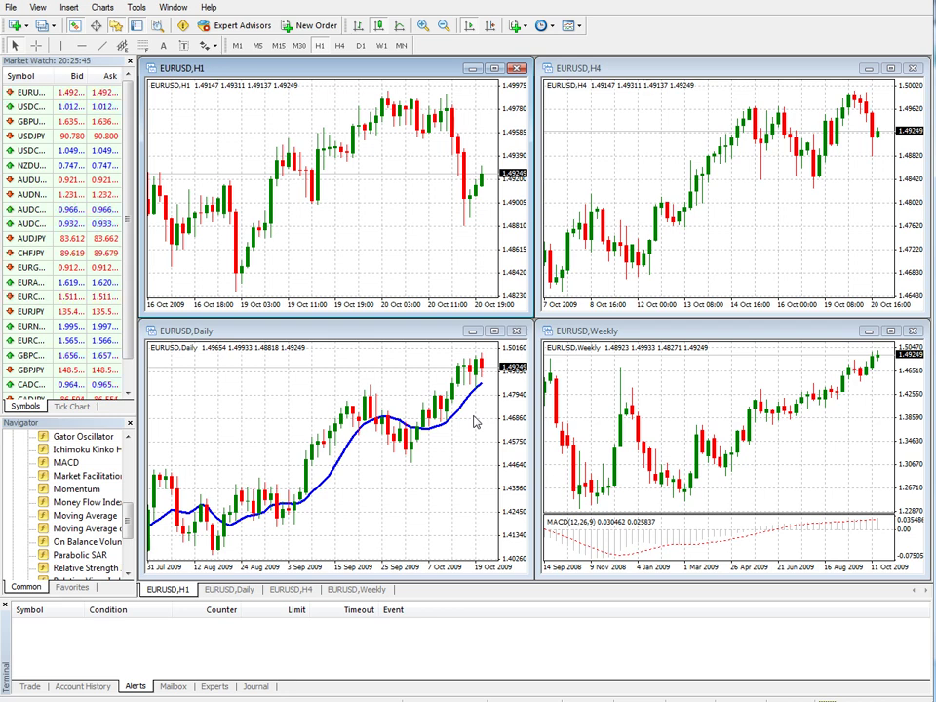
- Check the Weekly chart's indicator list, leaving its MACD in place
right_click(682, 378)
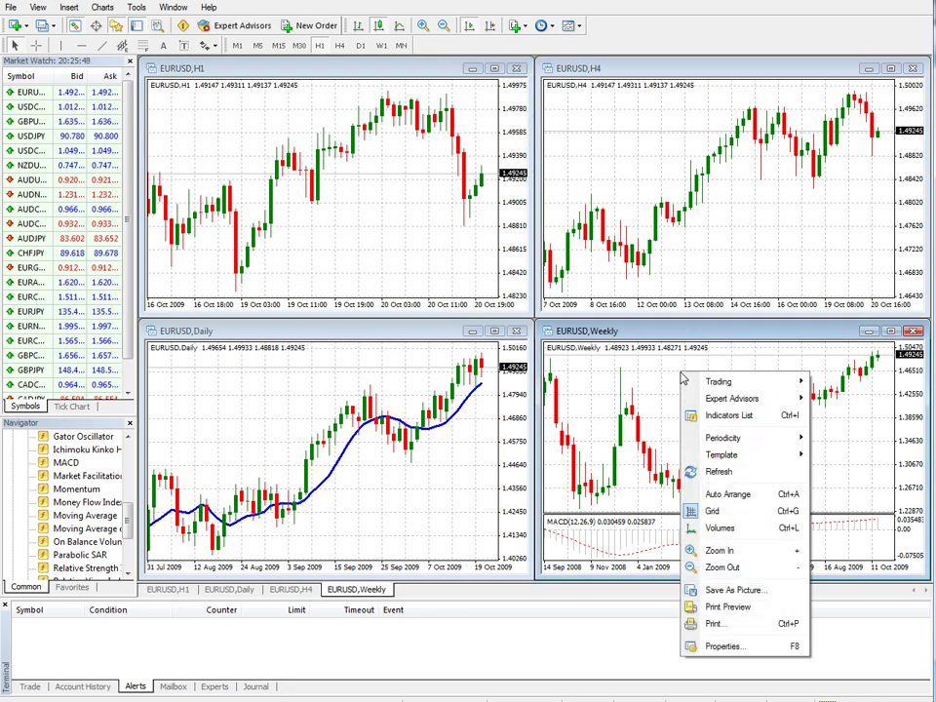
left_click(700, 416)
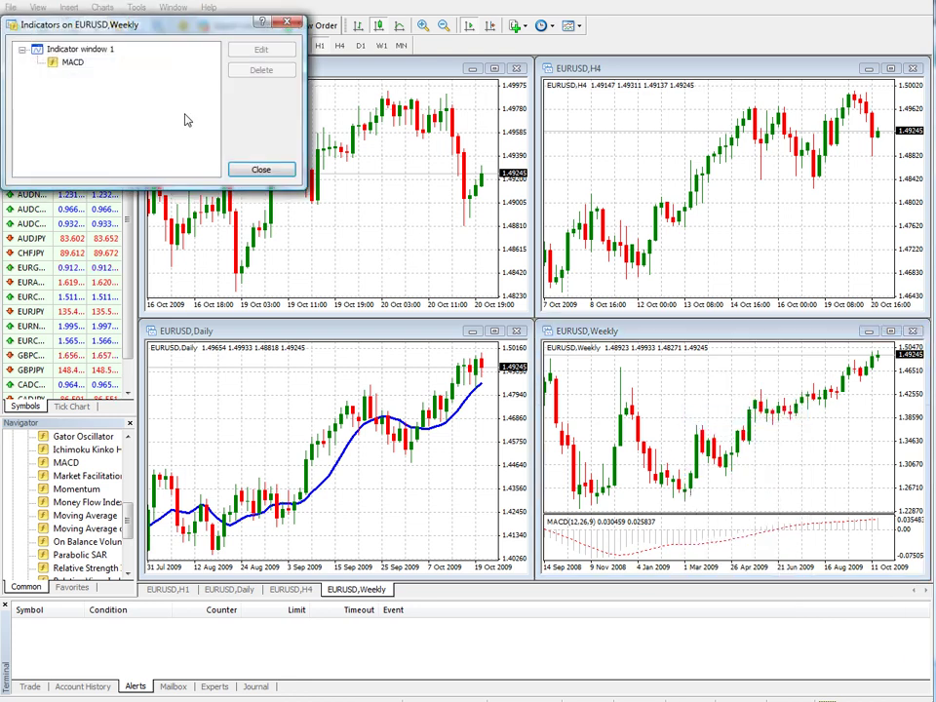
left_click(76, 63)
left_click(273, 172)
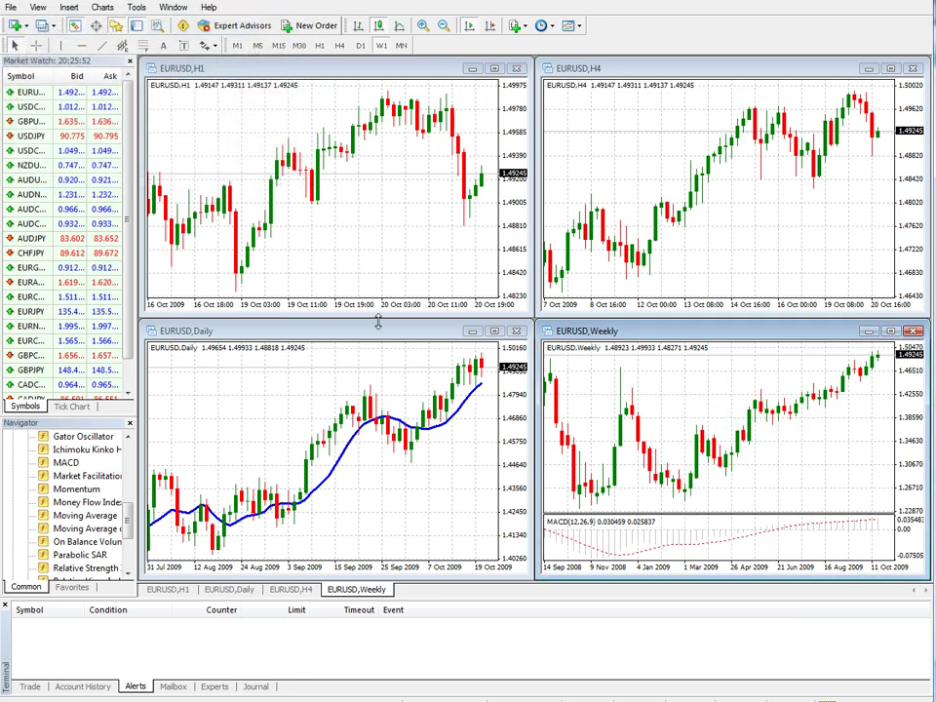
- Delete the Moving Average indicator from the EURUSD Daily chart
right_click(362, 358)
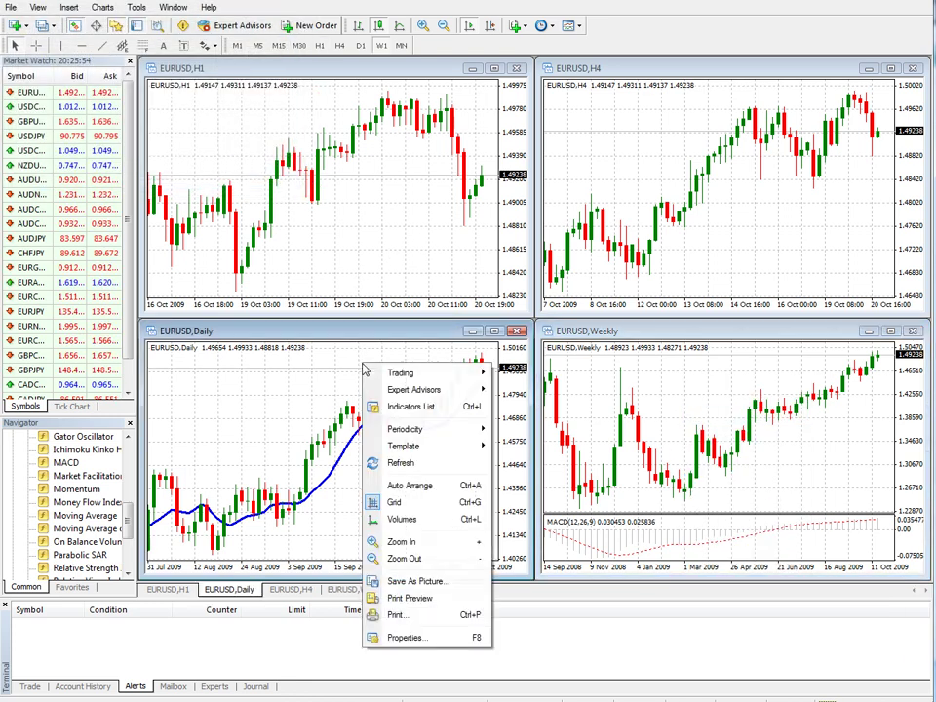
left_click(403, 409)
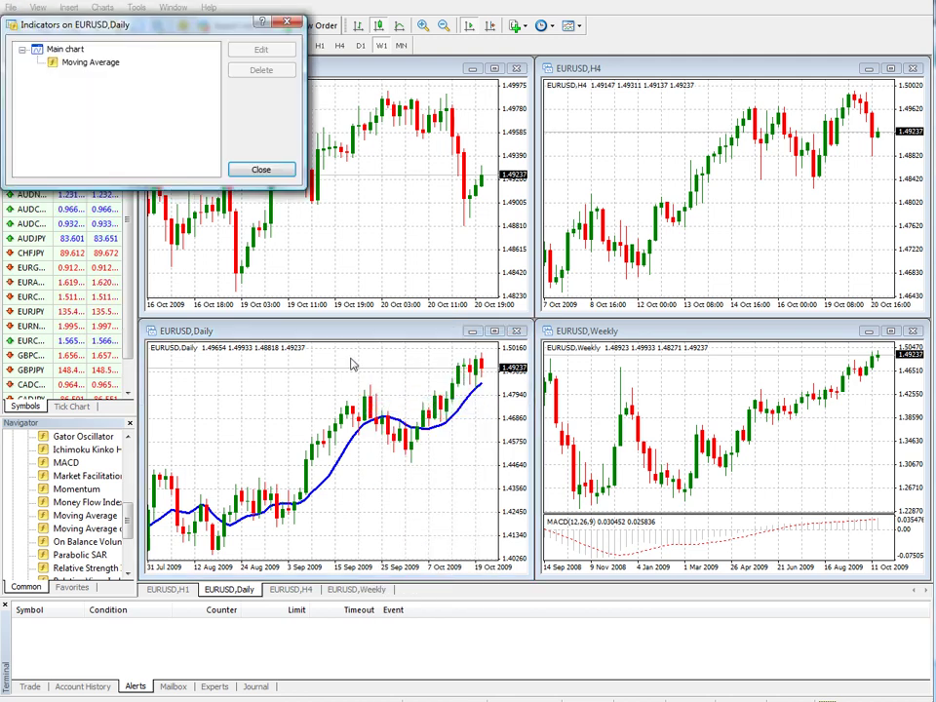
left_click(97, 63)
left_click(262, 69)
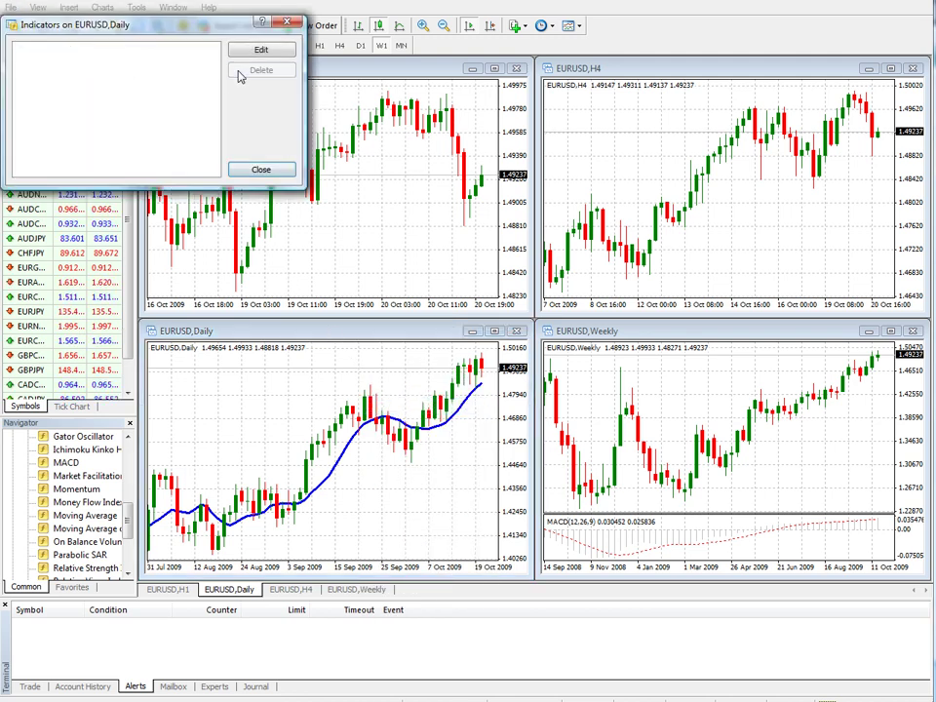
left_click(260, 168)
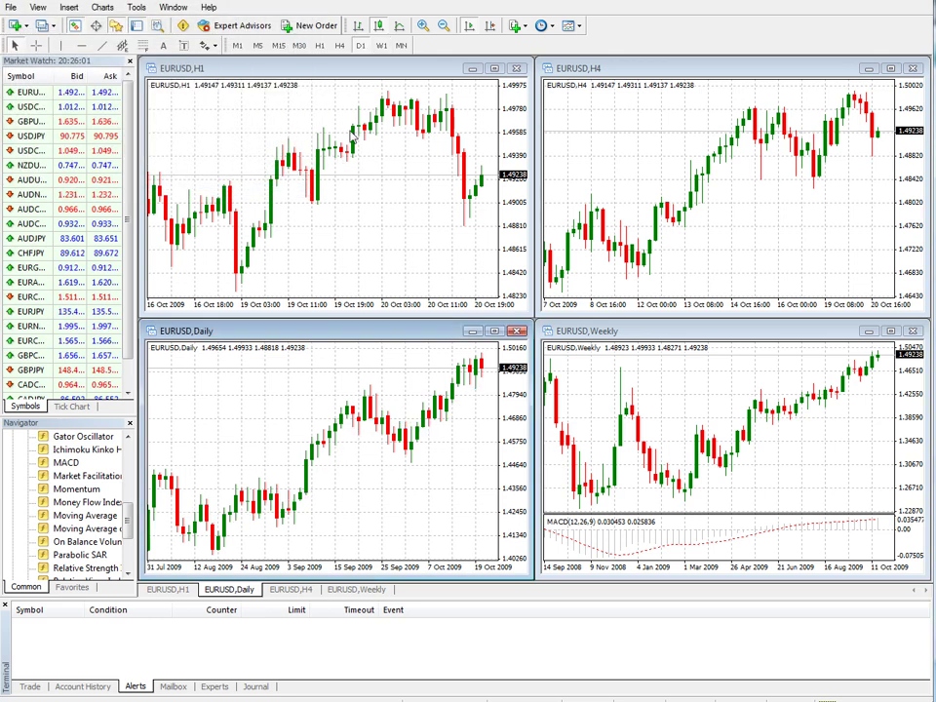
left_click(314, 71)
- Collapse the Navigator's Indicators group, then expand and re-collapse Custom Indicators
scroll(39, 487, "up", 6)
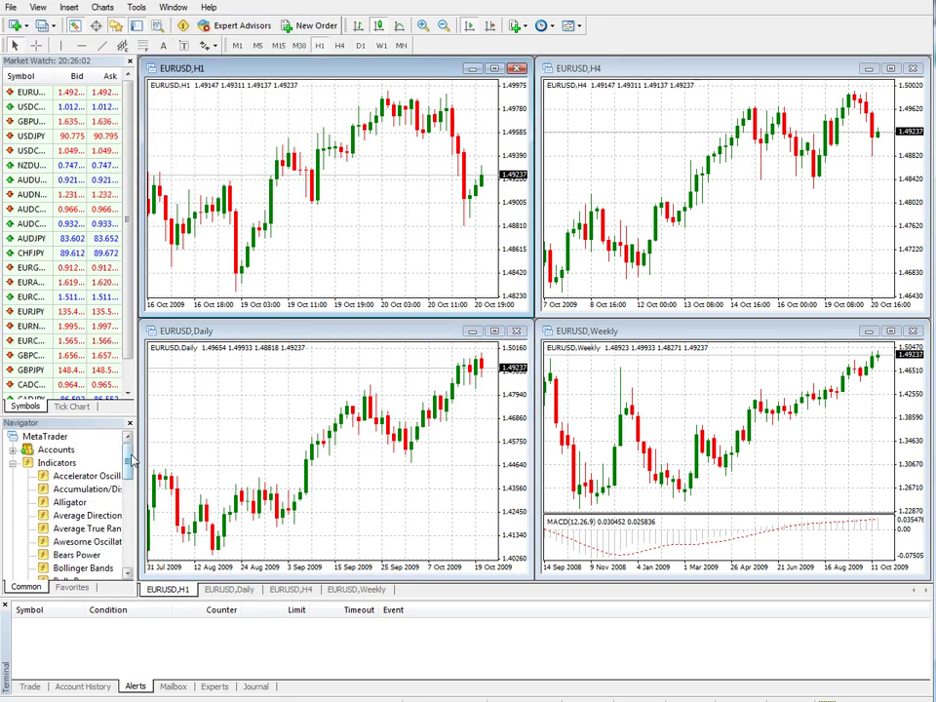
double_click(54, 463)
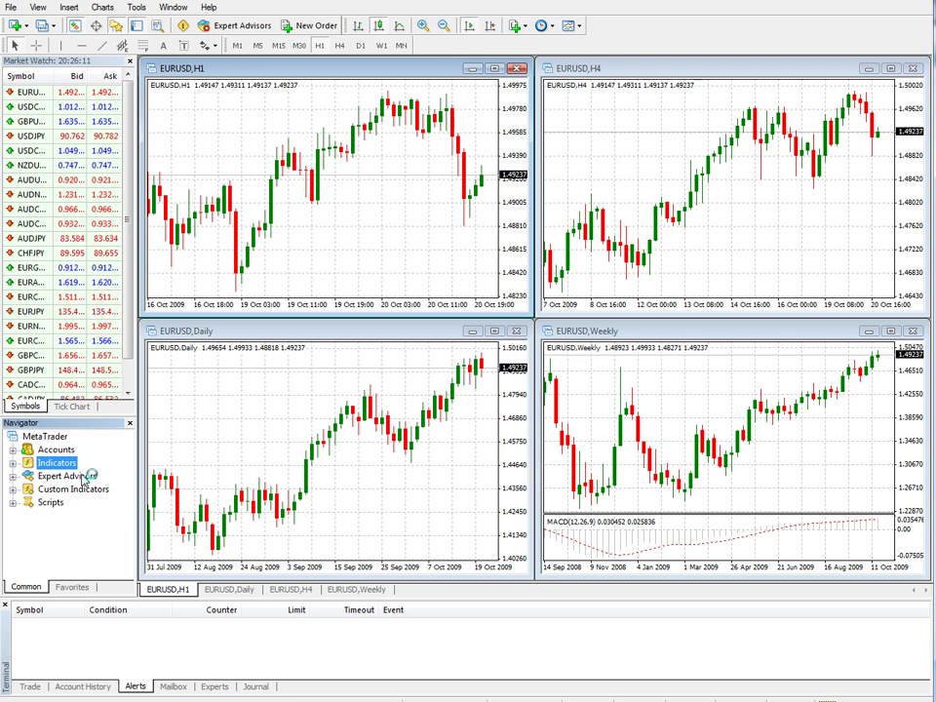
left_click(13, 490)
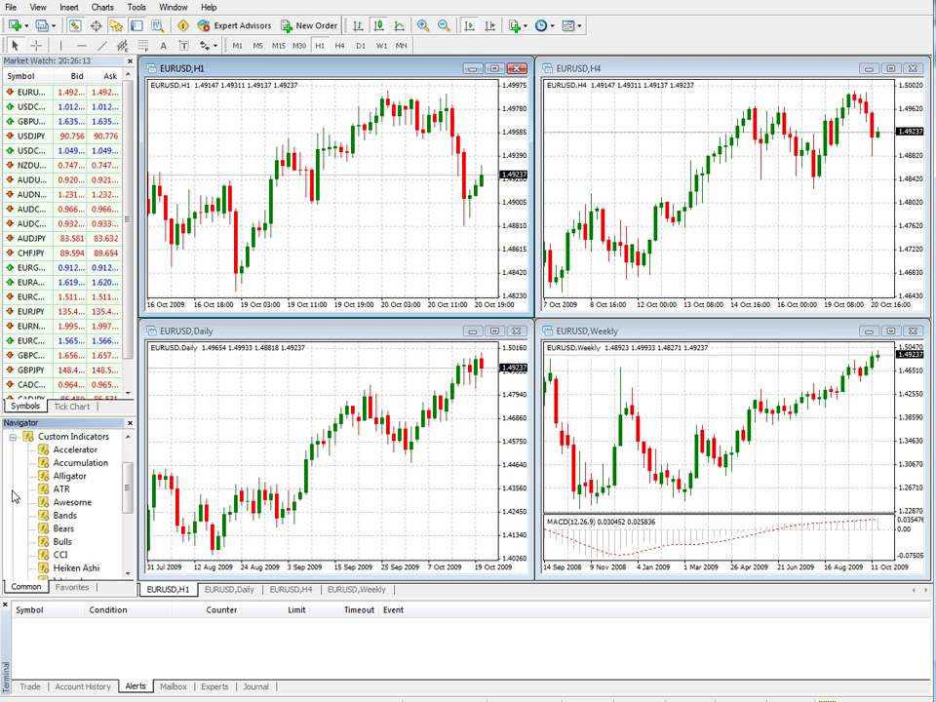
left_click(13, 437)
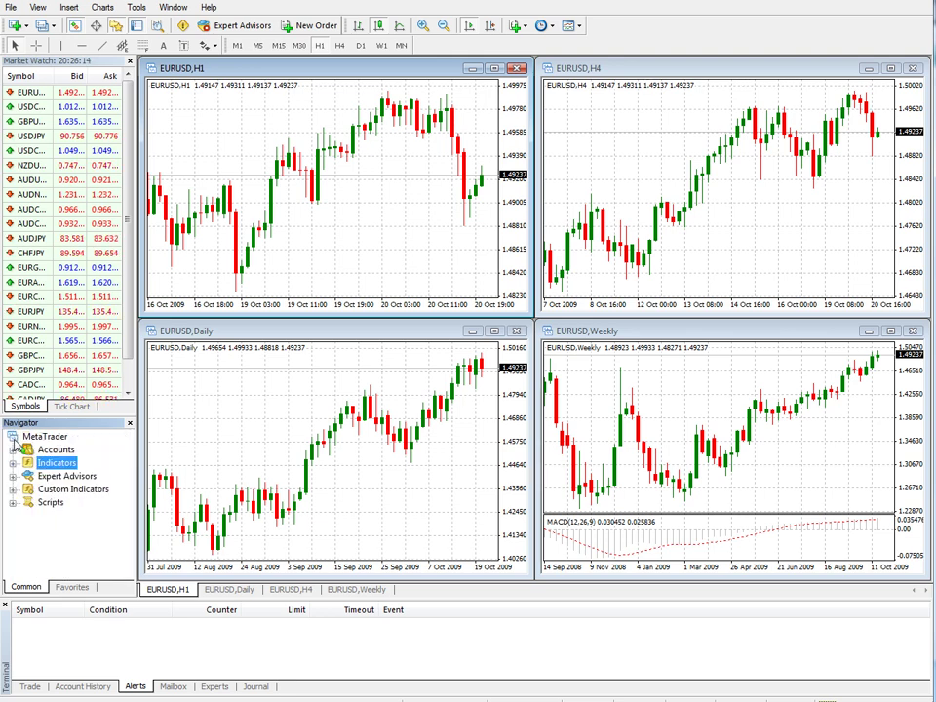